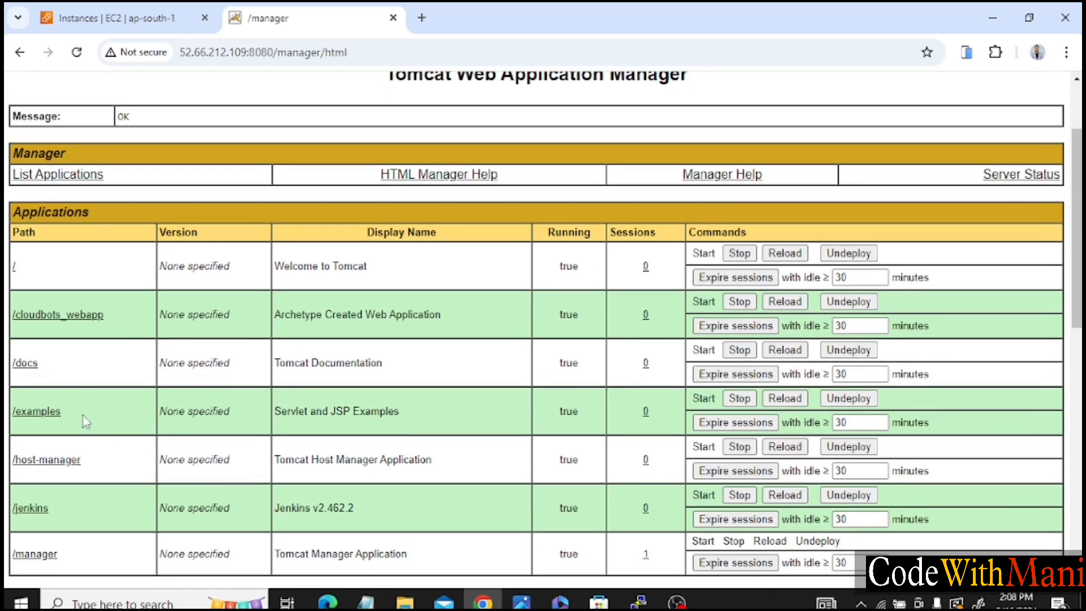
Open the deployed /jenkins application in a new tab and sign in with the username devops and the account password.
right_click(27, 509)
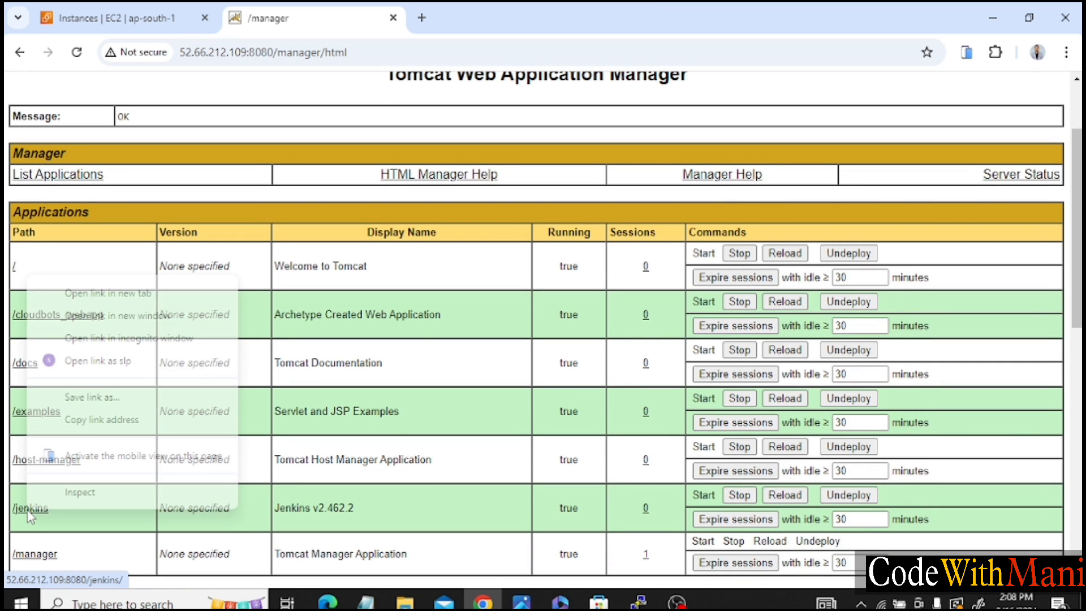
left_click(135, 296)
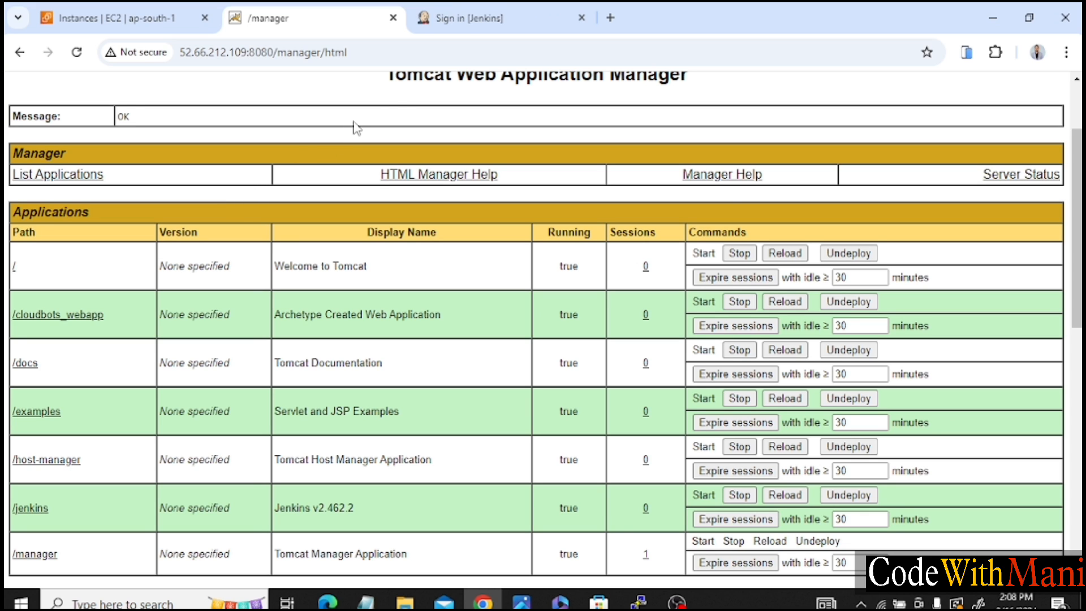
left_click(463, 13)
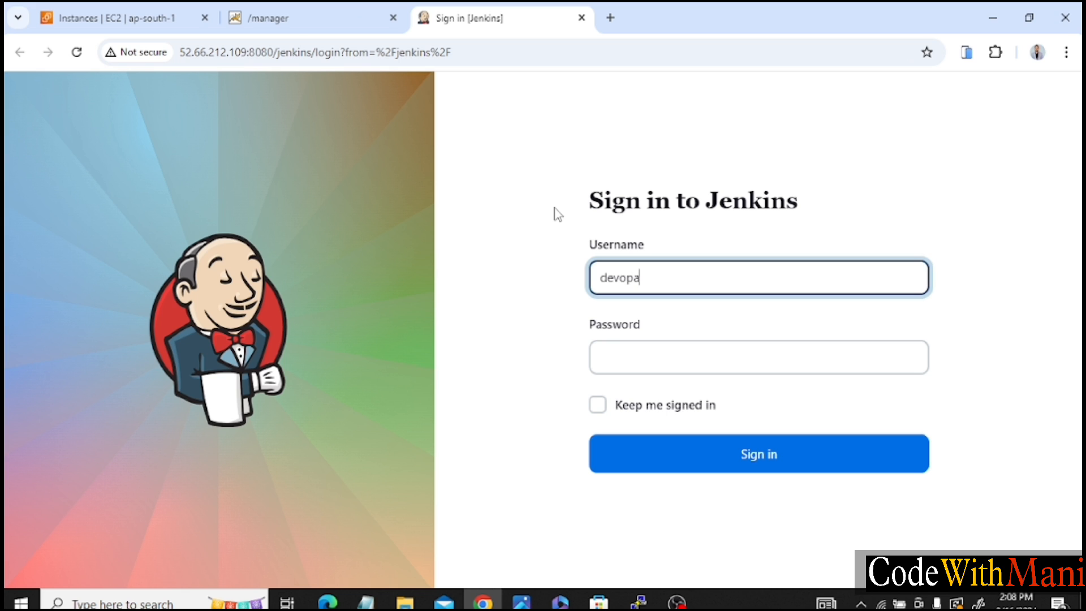
left_click(628, 349)
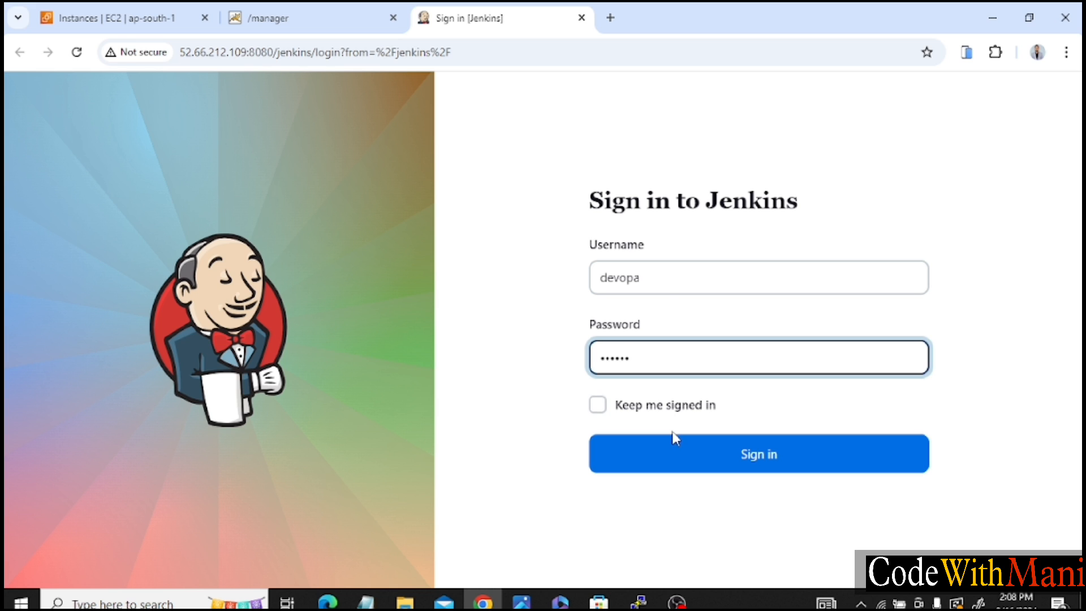
left_click(667, 283)
key("BackSpace")
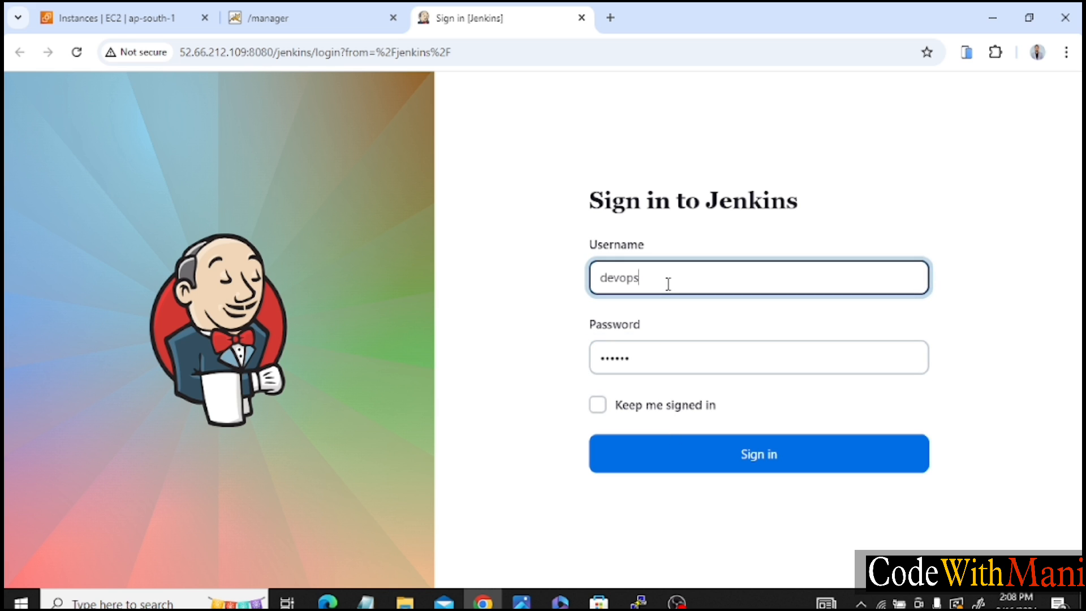
left_click(625, 463)
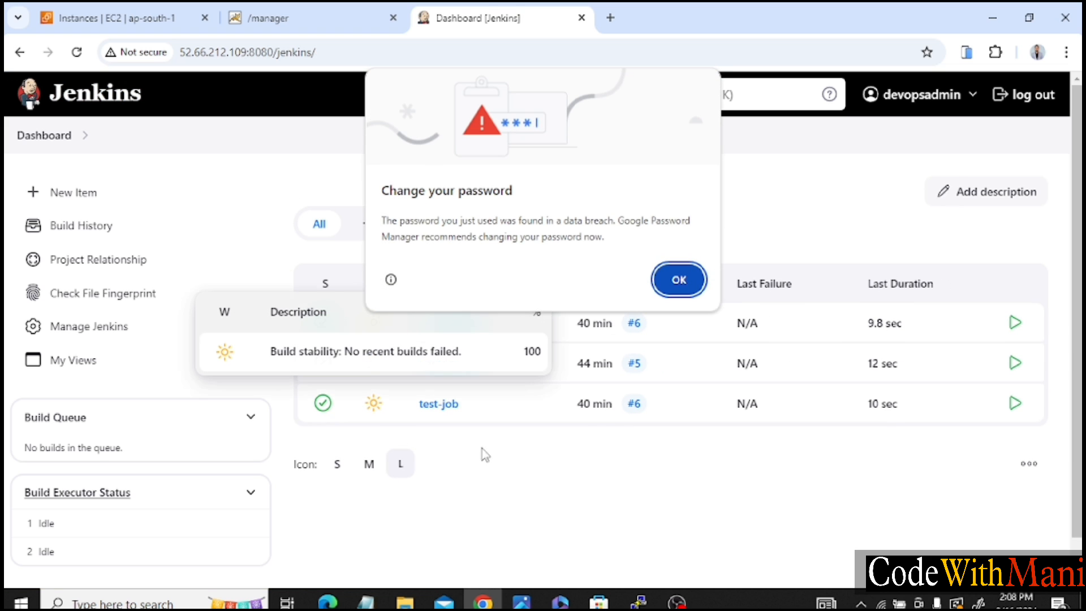
left_click(666, 278)
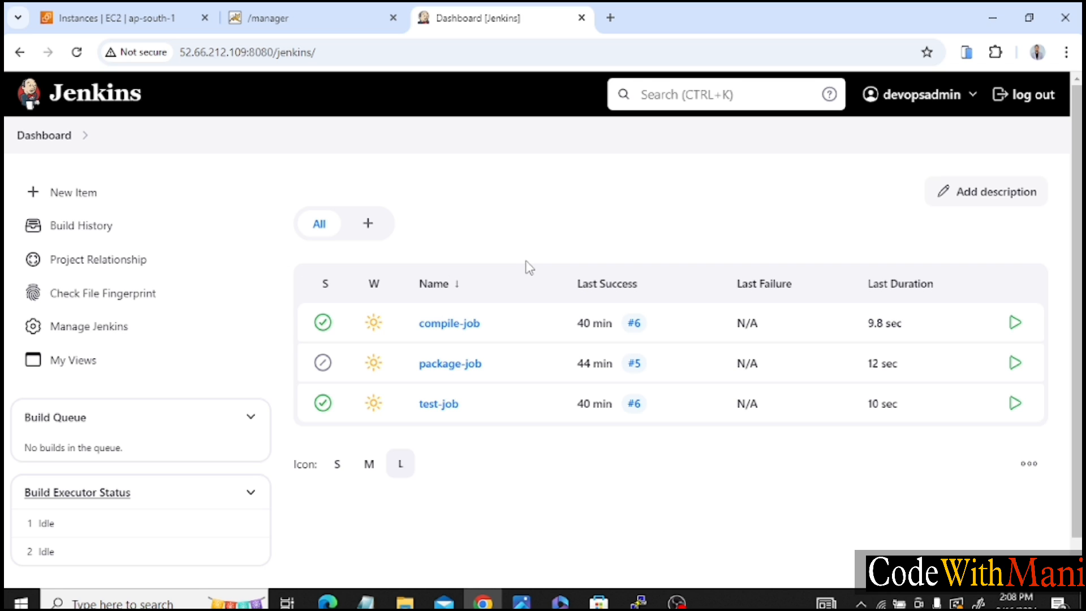
View the Jenkins My Views page and the deployed /cloudbots_webapp application in its own tab.
left_click(105, 364)
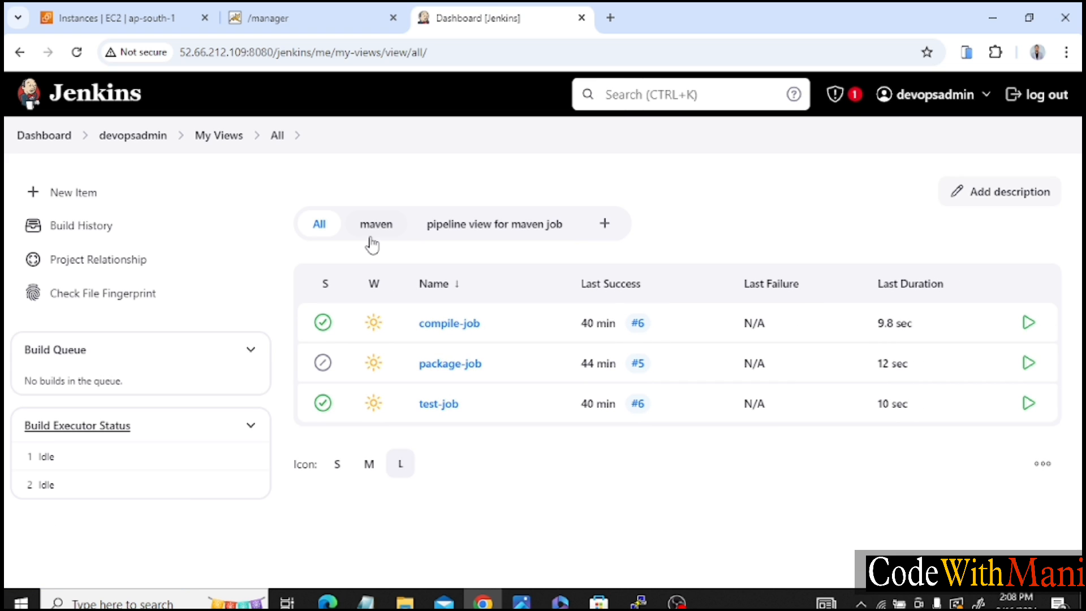
left_click(277, 18)
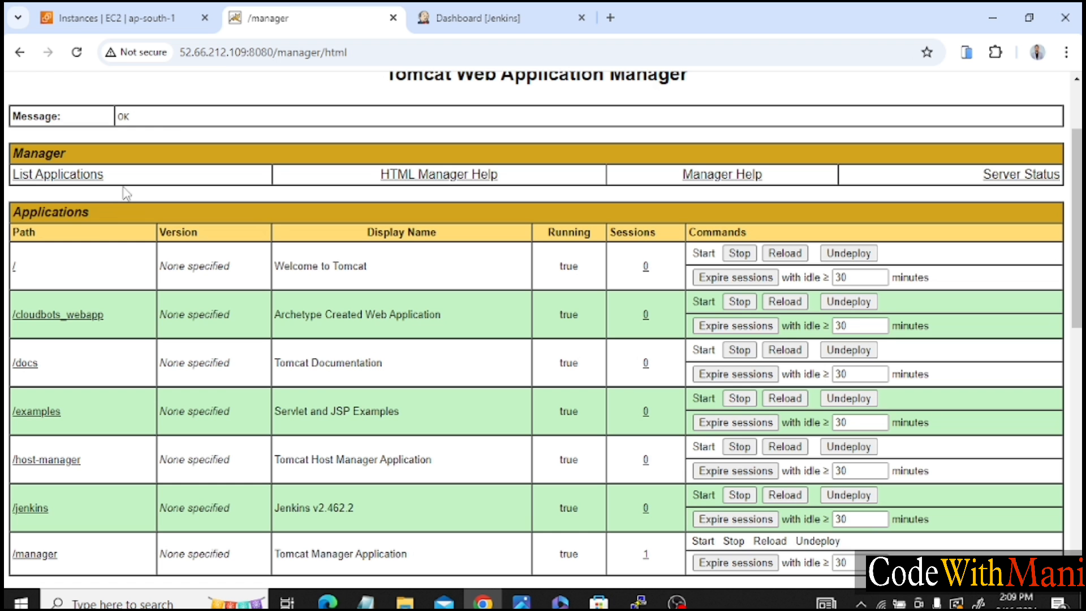
right_click(64, 314)
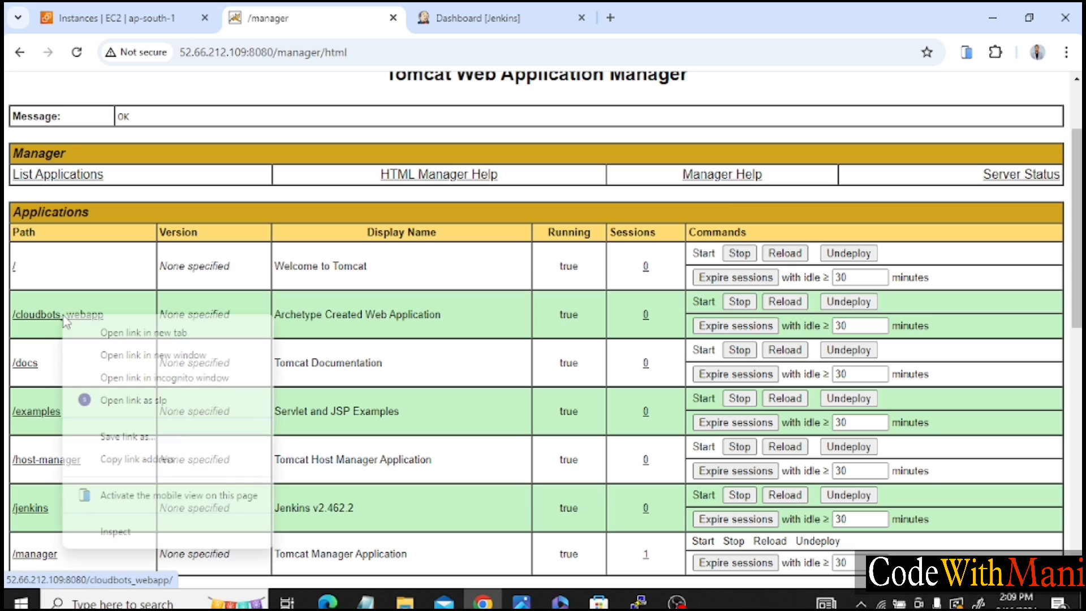
left_click(121, 332)
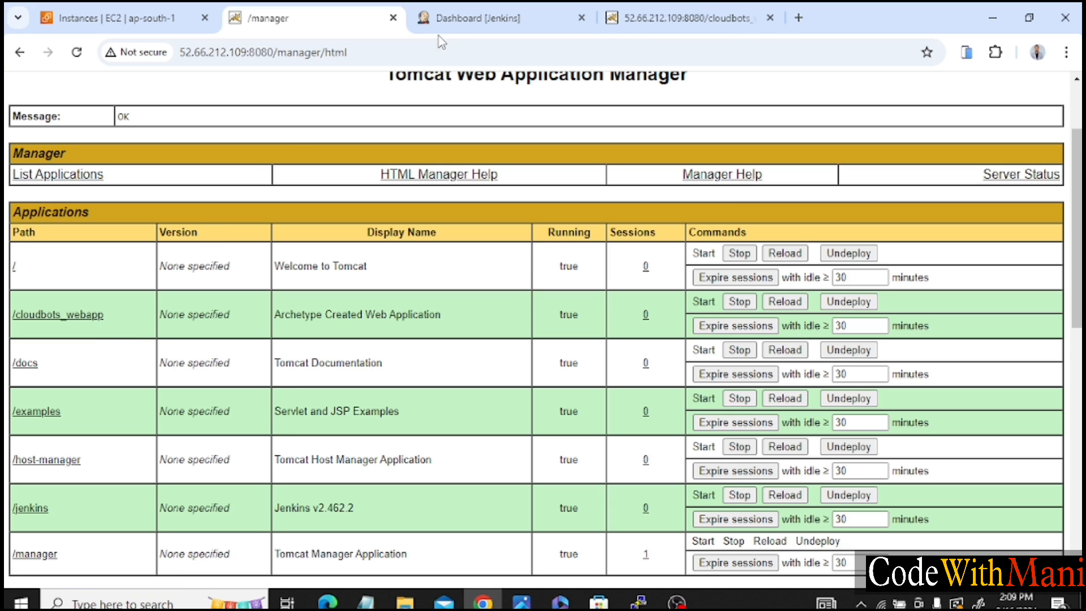
left_click(679, 17)
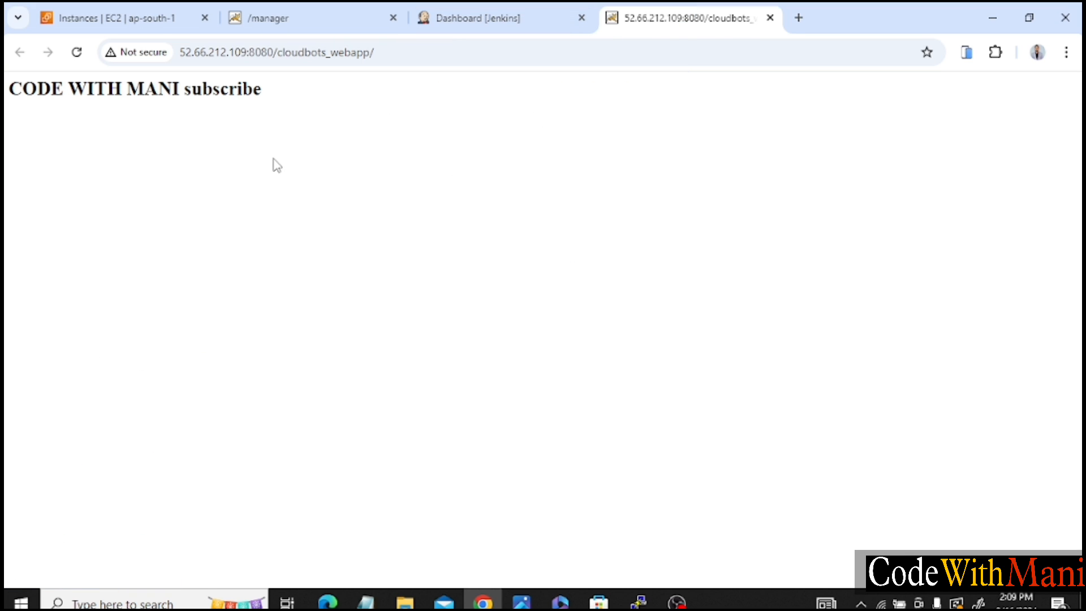
Return to Jenkins and open the configuration page of the signed-in user account.
left_click(444, 8)
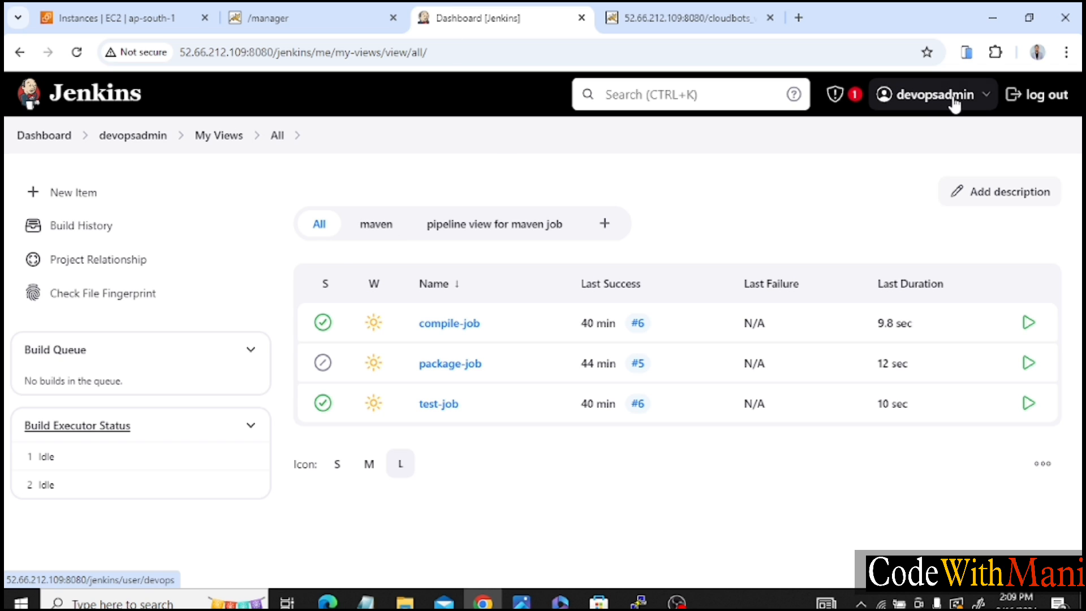
left_click(973, 105)
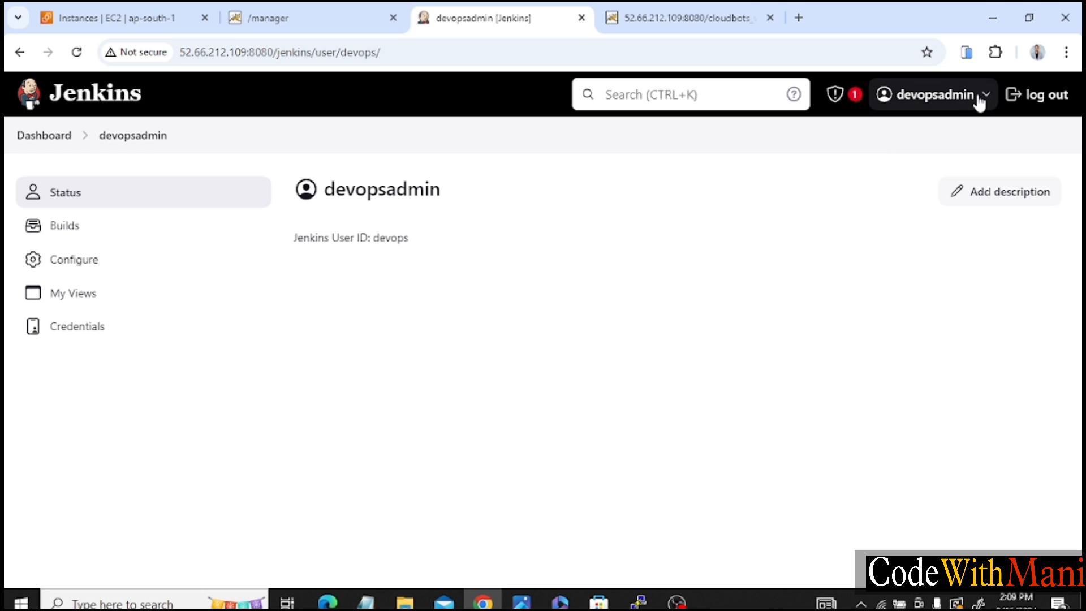
left_click(984, 102)
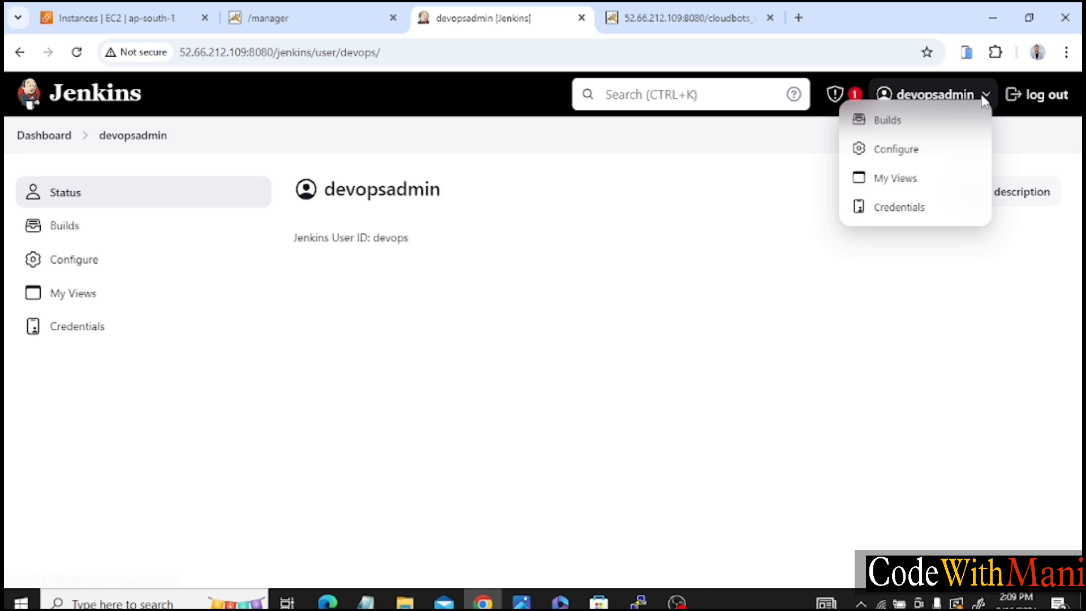
left_click(922, 160)
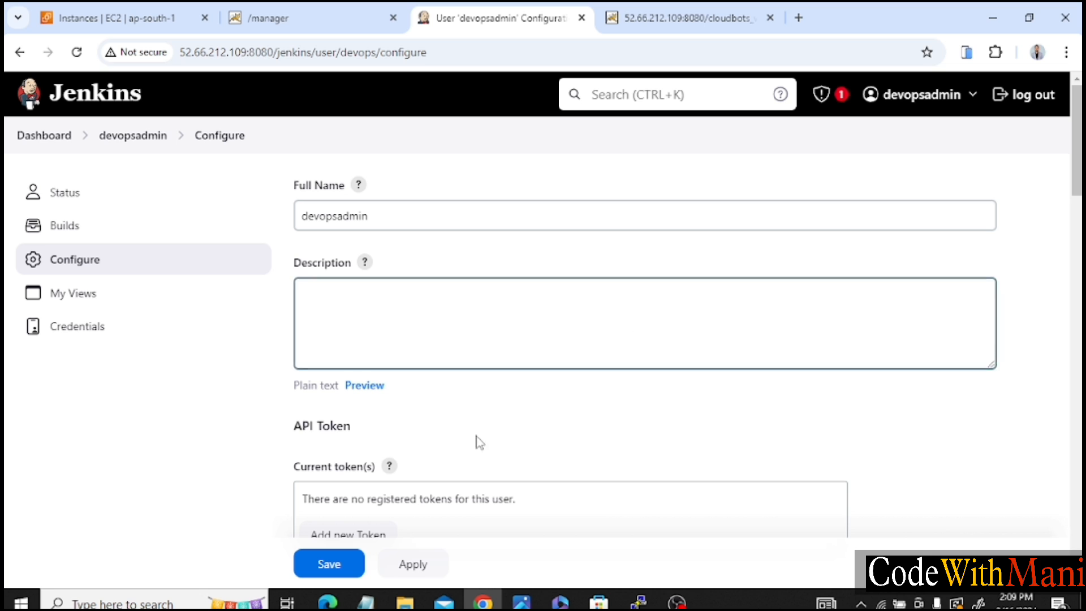
Generate a new API token named github-webhook for the Jenkins user.
scroll(470, 448, "down", 4)
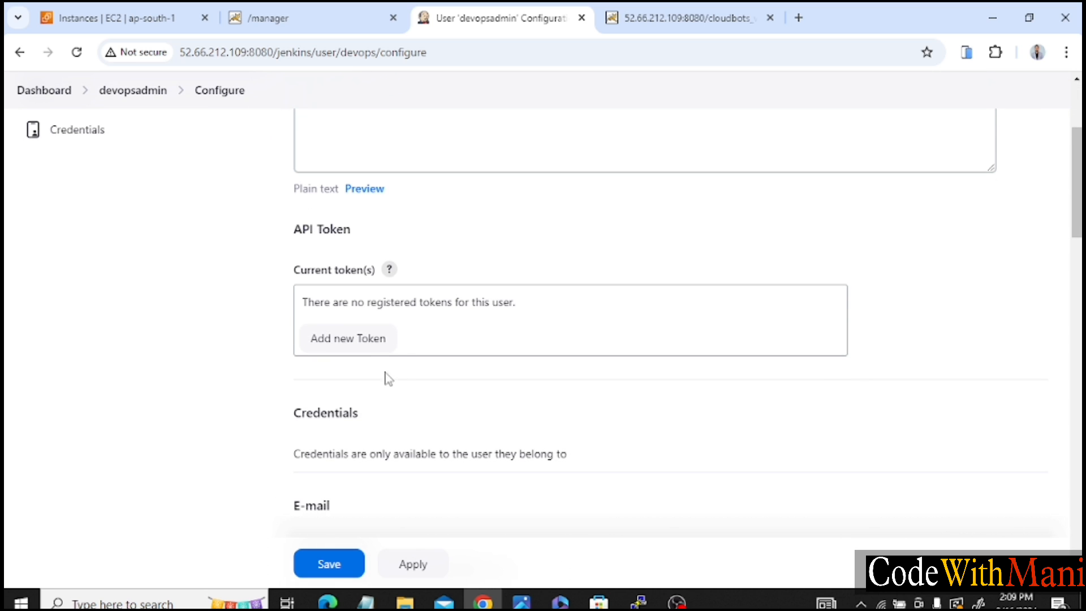
left_click(369, 338)
left_click(388, 341)
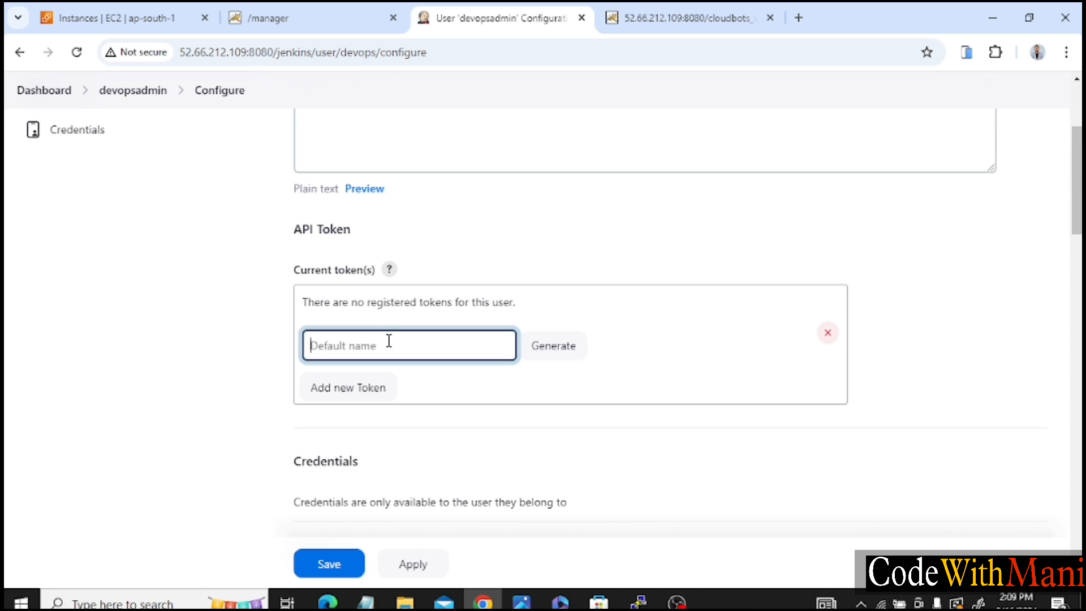
type("github-webhook")
left_click(562, 360)
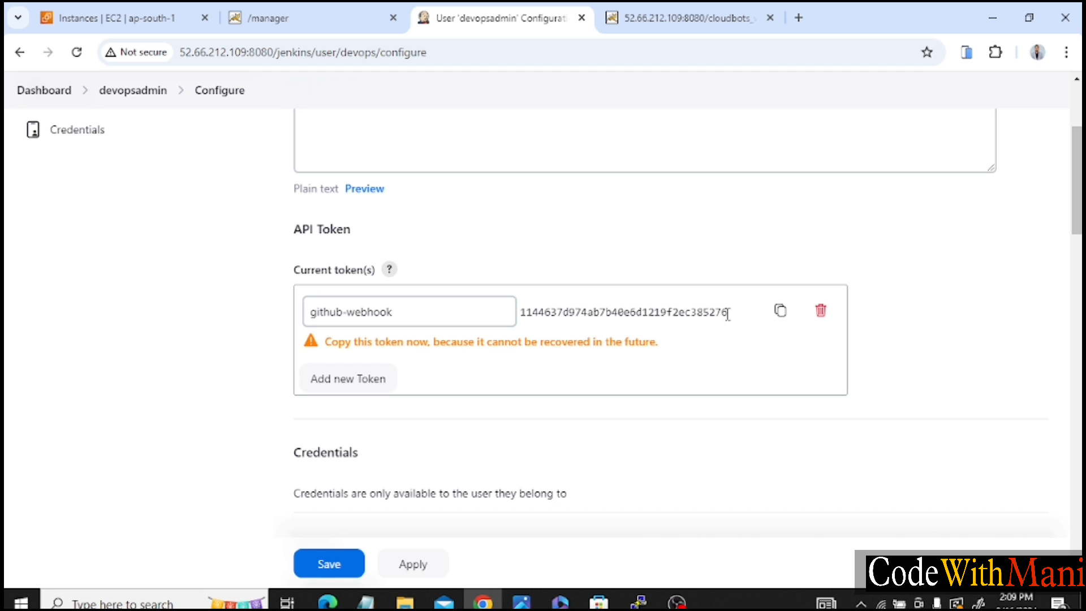
Copy the generated API token and save the Jenkins user configuration.
left_click_drag(728, 314, 523, 310)
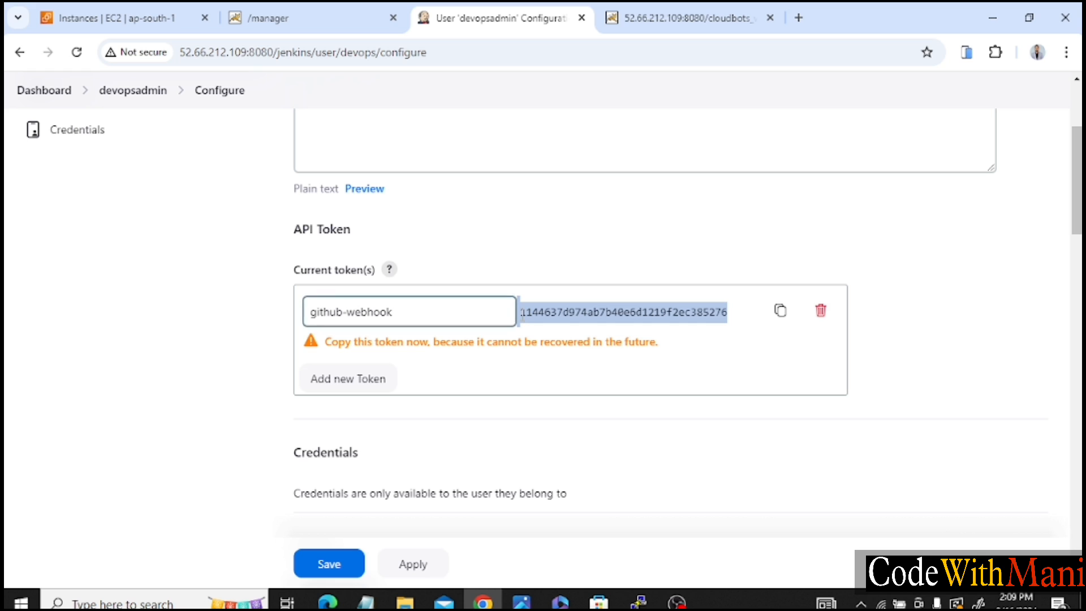
left_click_drag(523, 313, 730, 310)
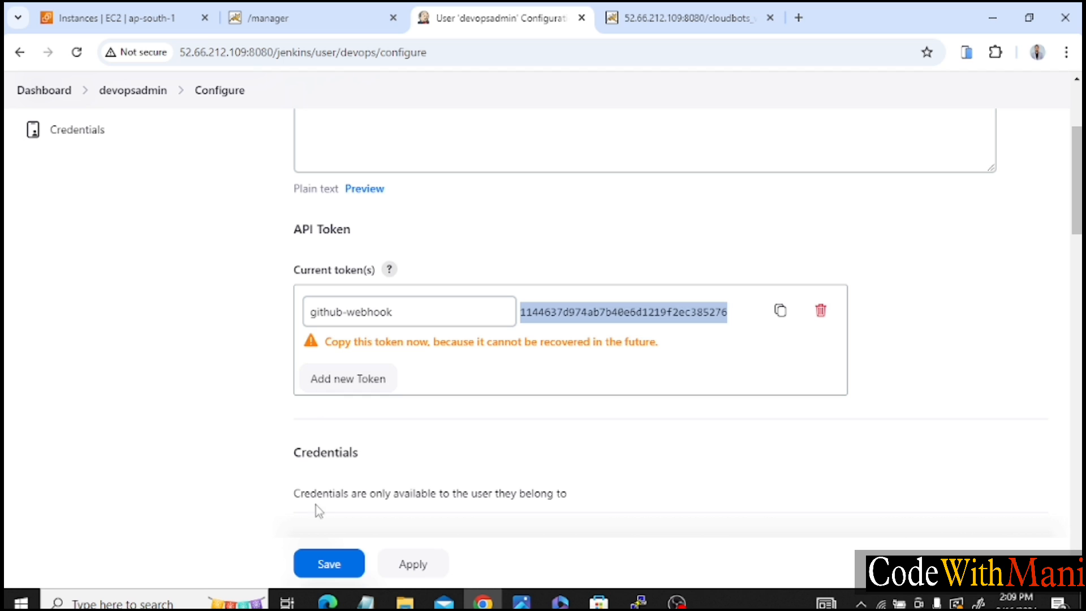
left_click(328, 566)
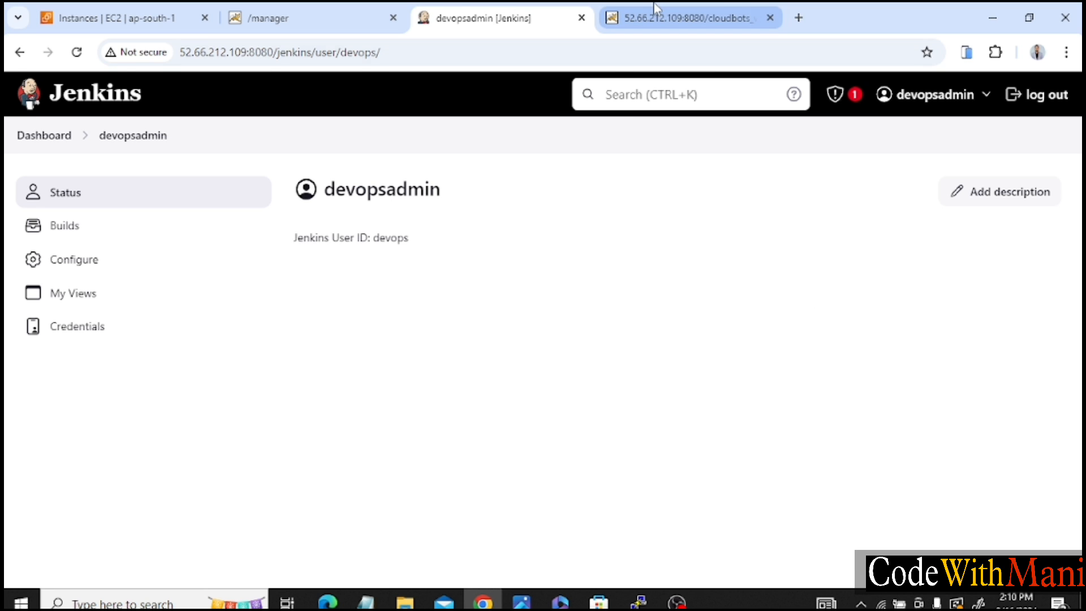
Switch to GitHub in a new tab and open the warproject-sample repository from the profile's repositories.
left_click(796, 16)
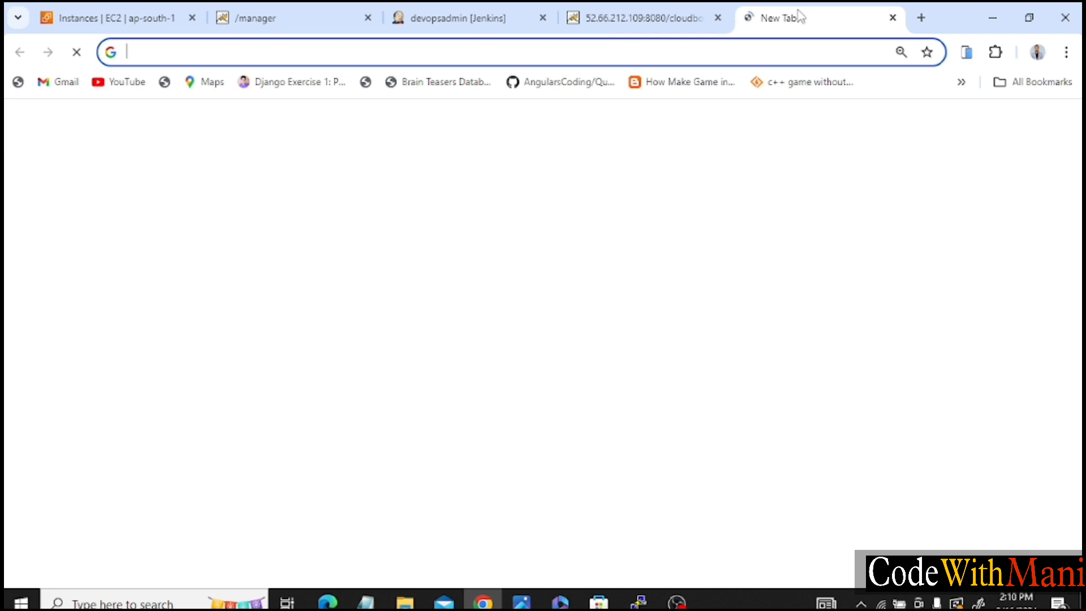
type("github.com/Mani10Kumar")
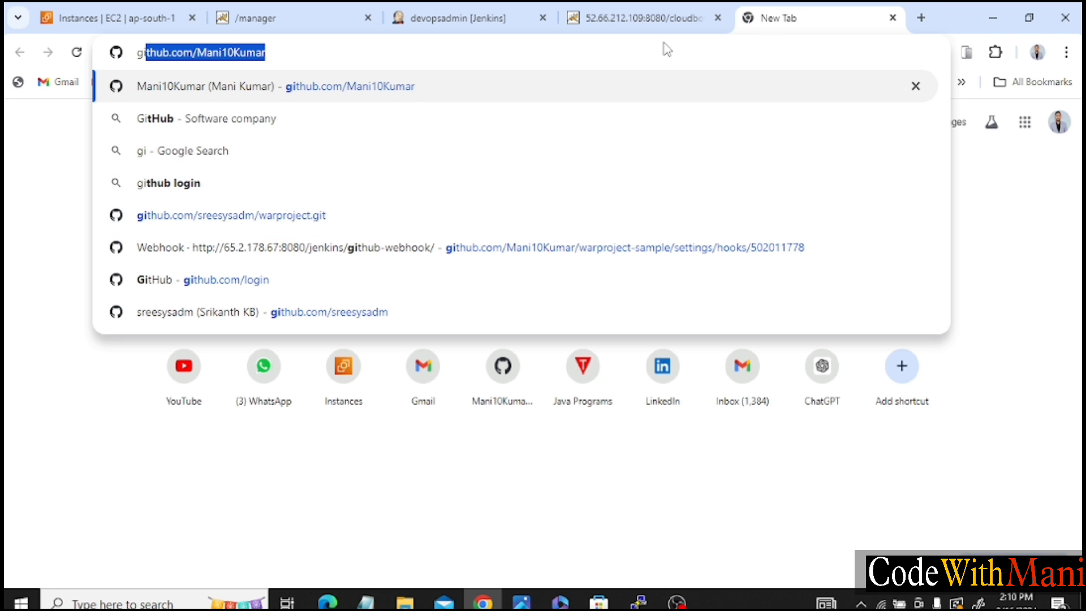
key("Return")
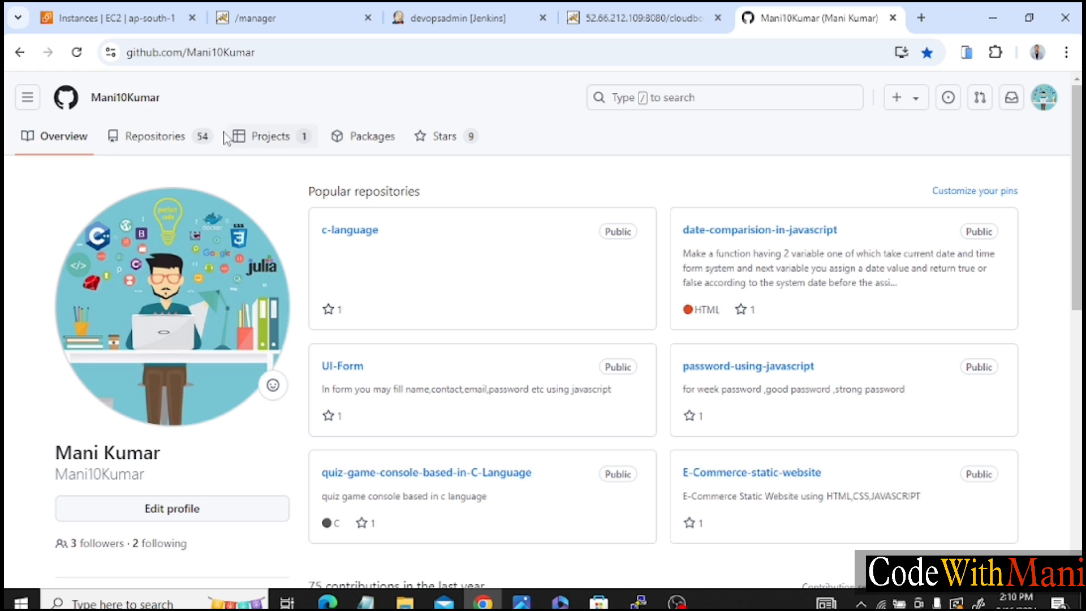
left_click(198, 138)
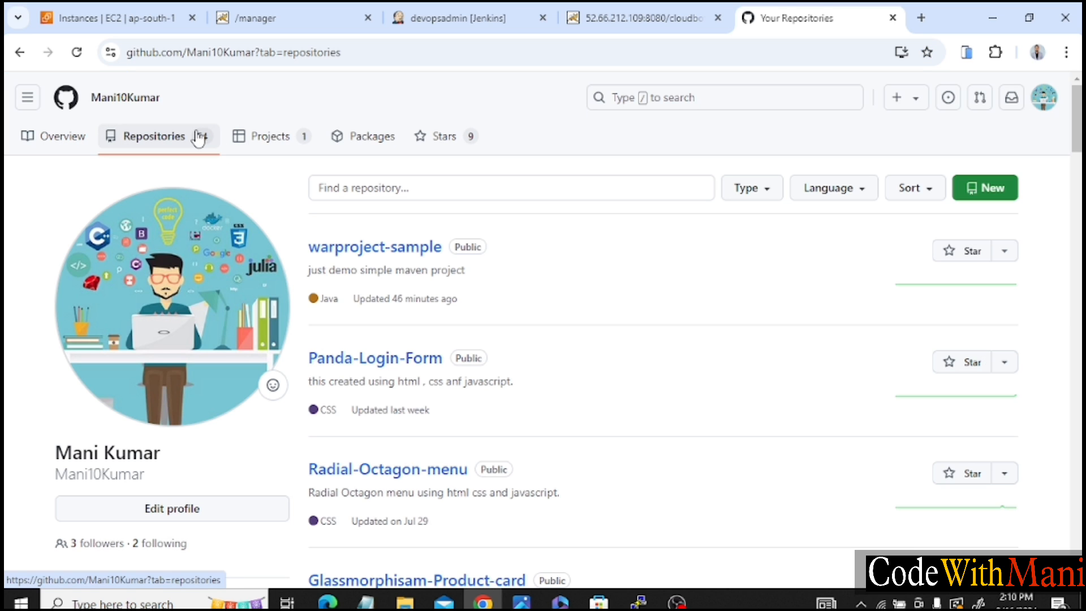
left_click(361, 253)
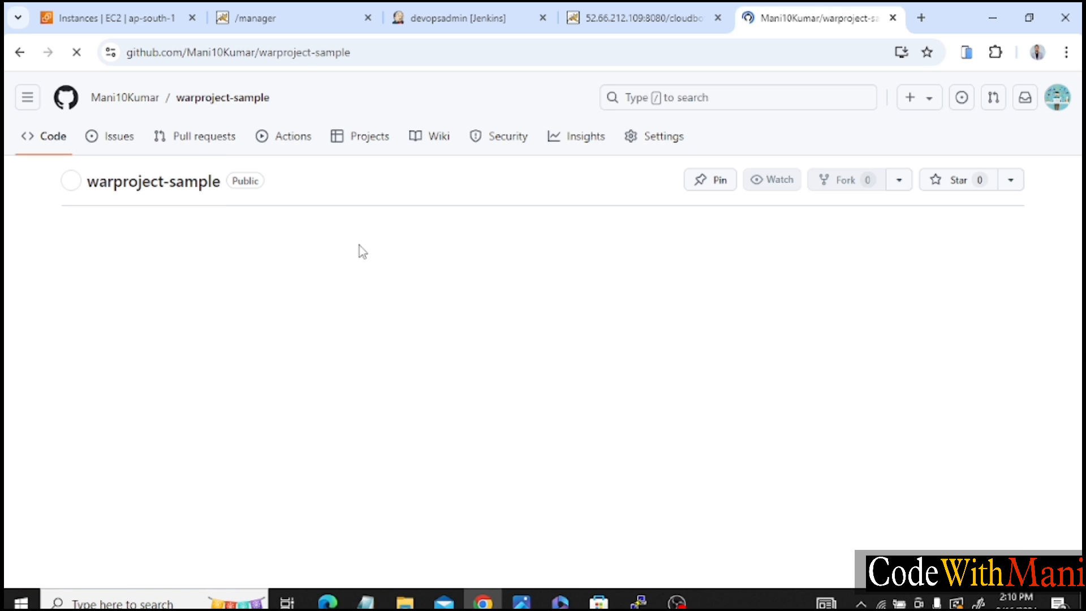
Start adding a webhook in the repository's settings and paste the Jenkins API token as its secret.
left_click(656, 142)
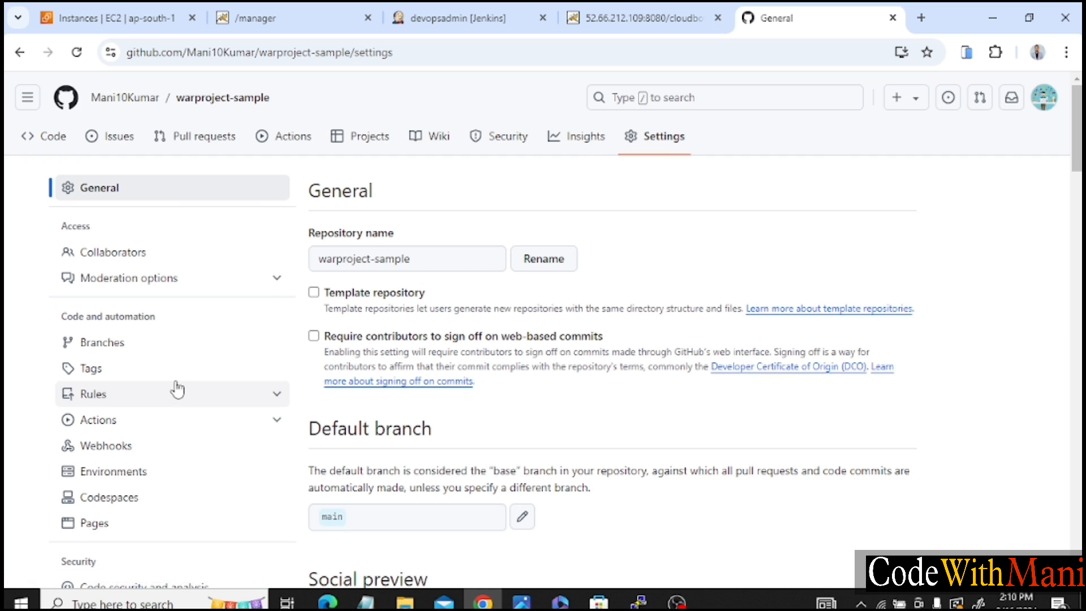
left_click(120, 451)
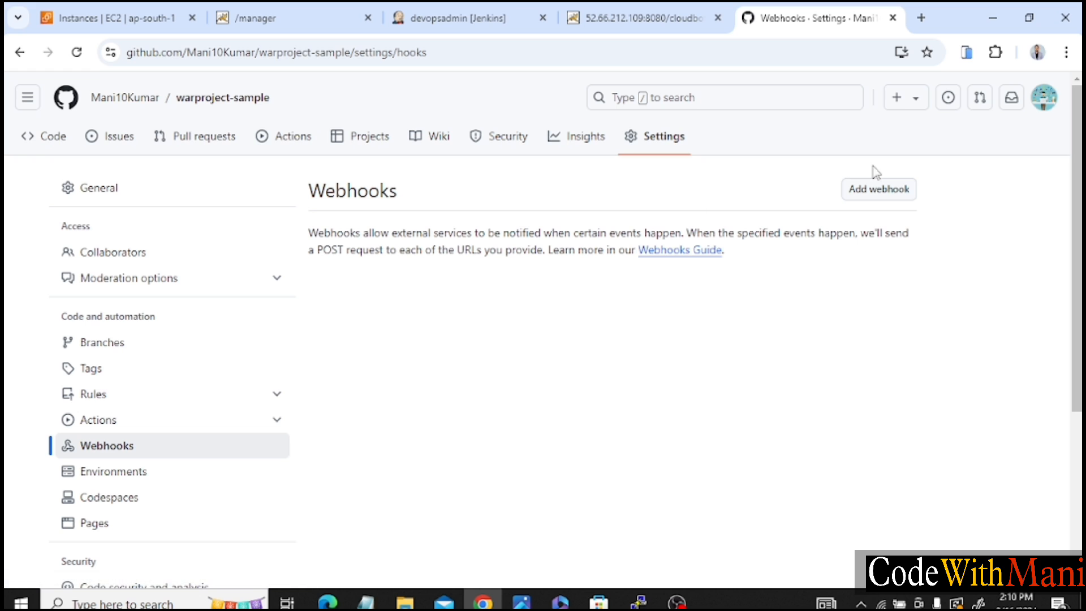
left_click(878, 193)
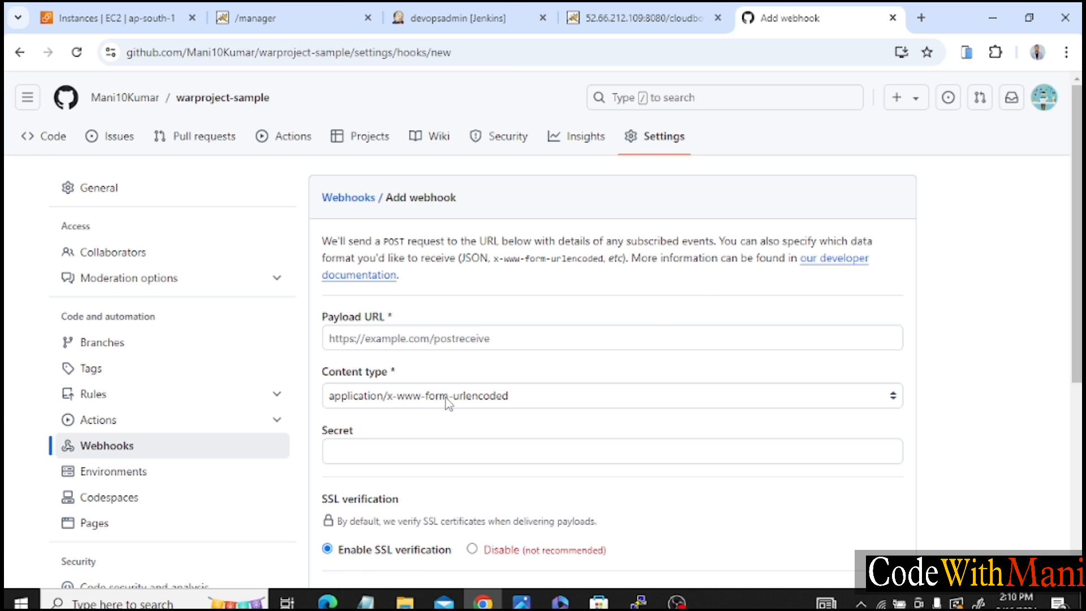
left_click(393, 451)
key("ctrl+v")
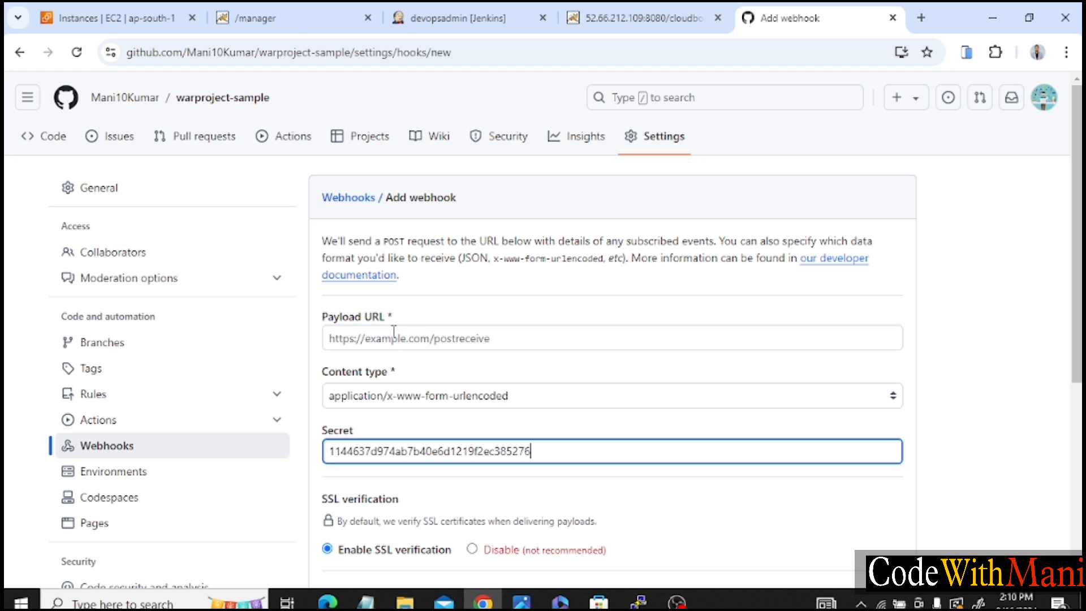
Copy the Jenkins base URL up to /jenkins/ from the page address and return to the GitHub webhook form.
left_click(633, 18)
left_click(449, 18)
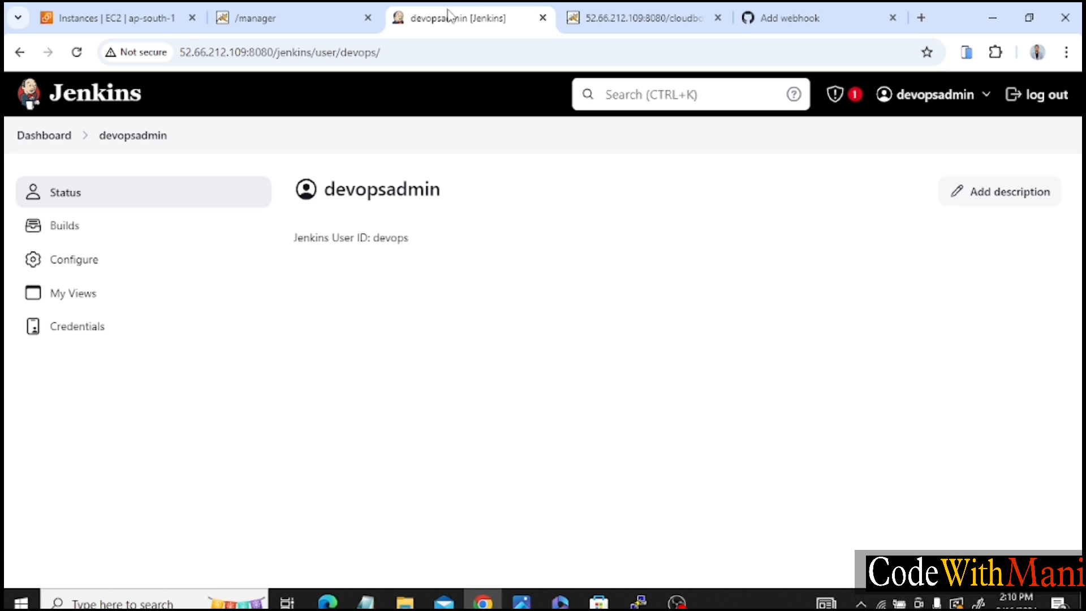
left_click(313, 52)
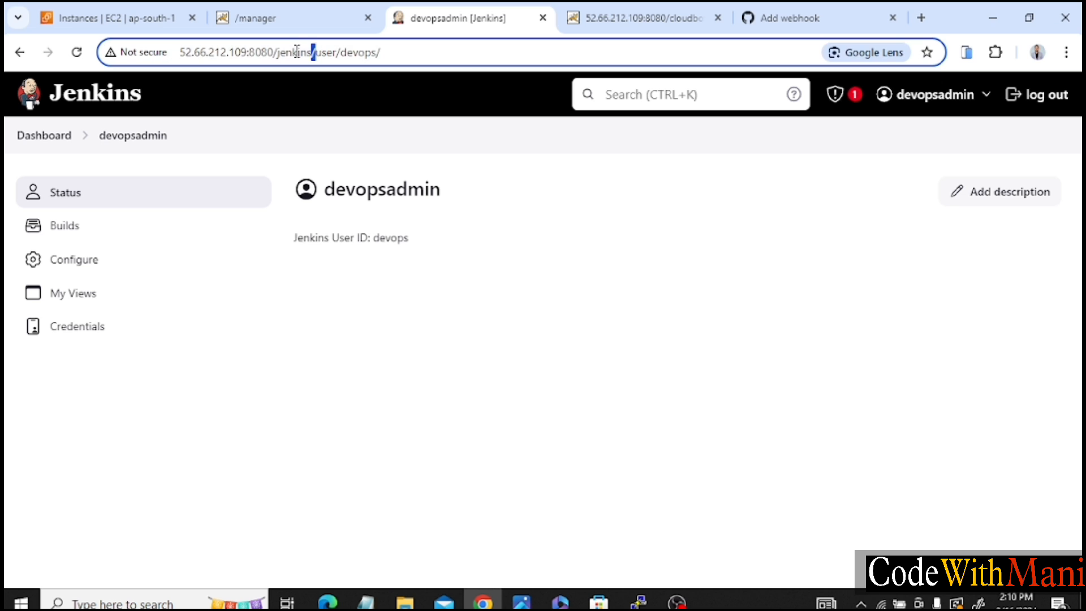
left_click_drag(296, 52, 120, 54)
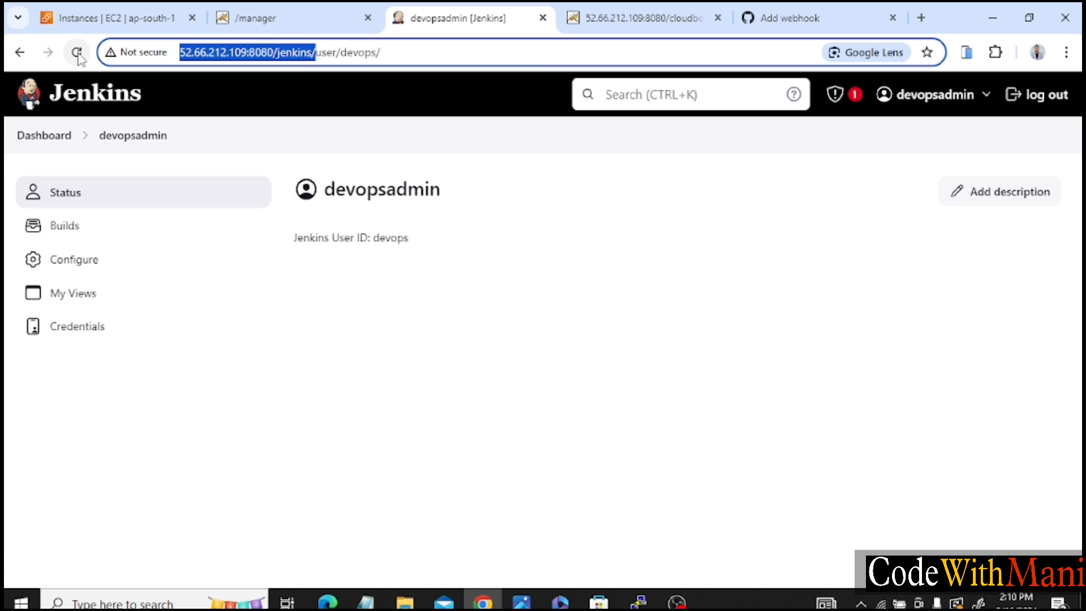
left_click(761, 13)
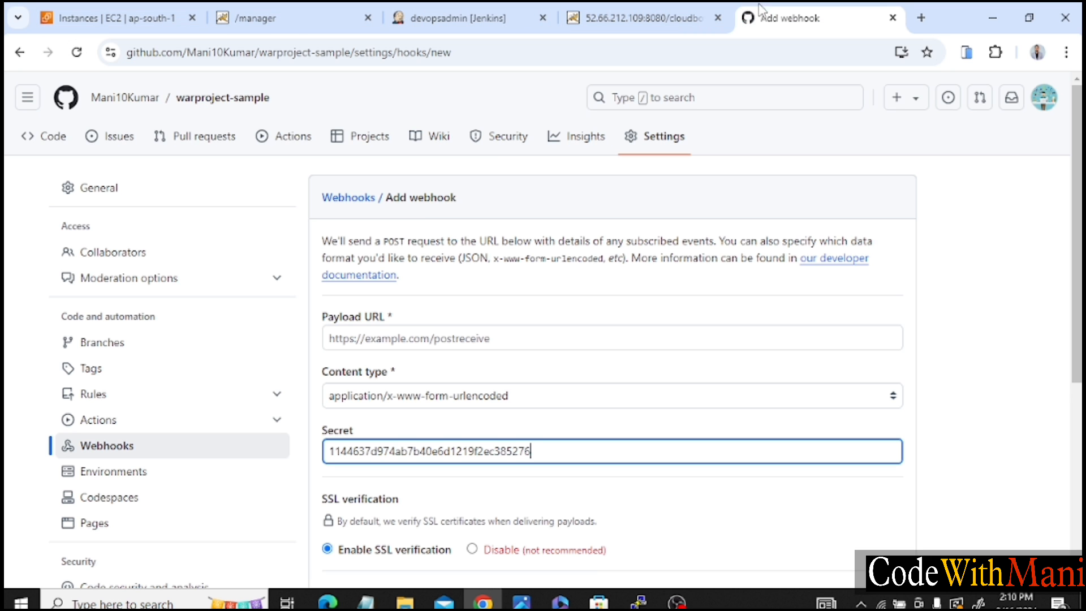
left_click(370, 334)
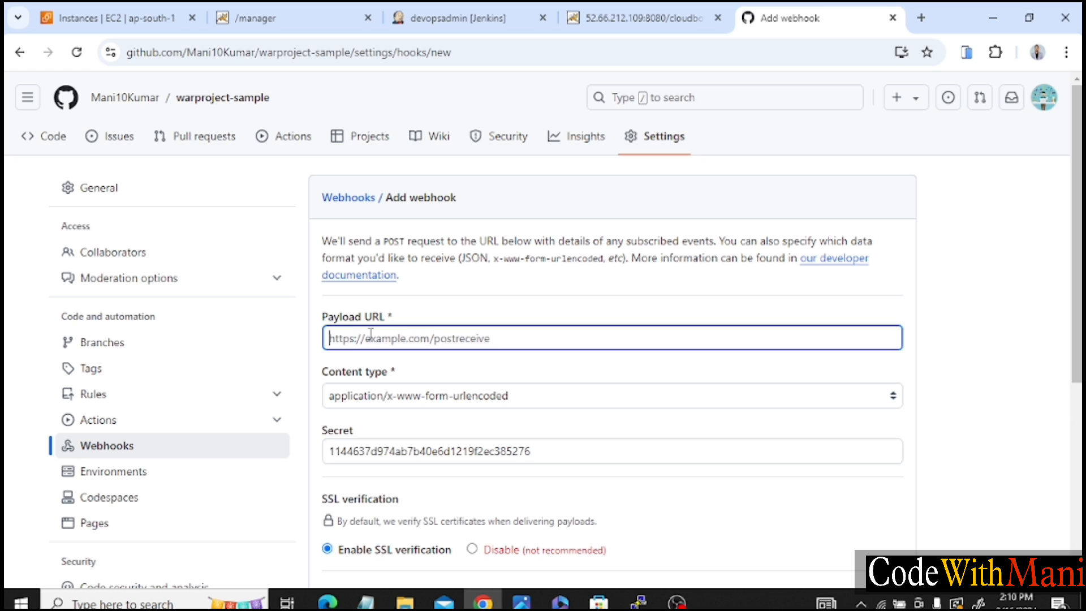
key("ctrl+v")
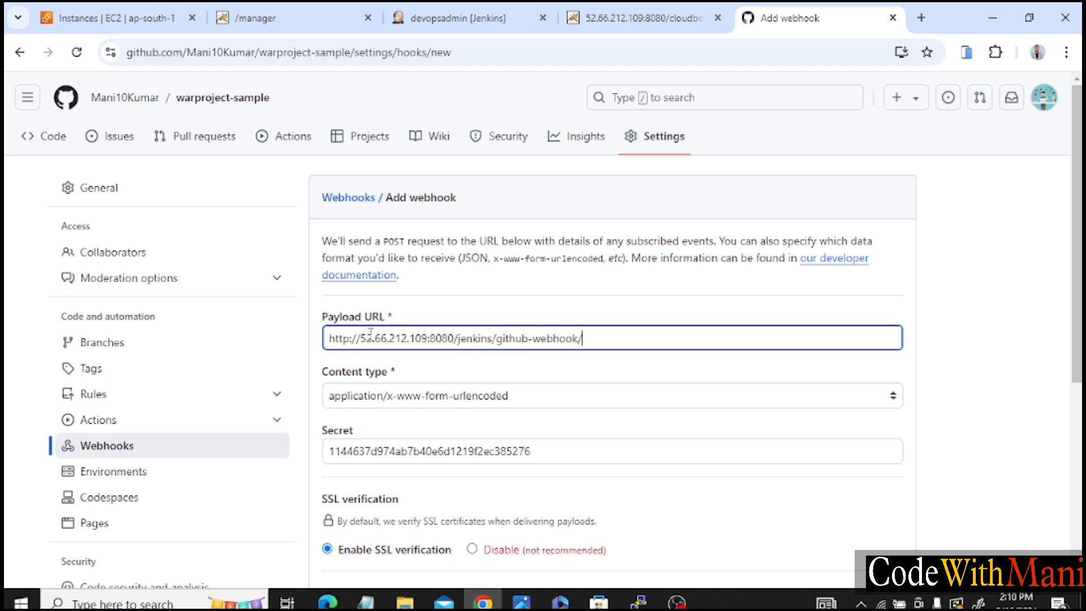
scroll(543, 412, "down", 3)
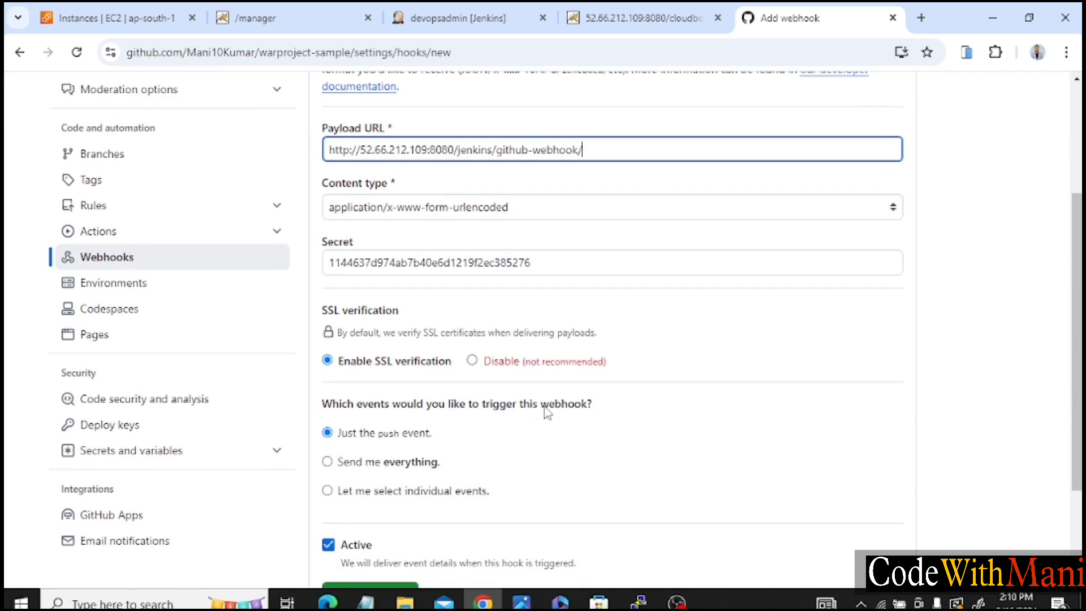
scroll(485, 456, "down", 1)
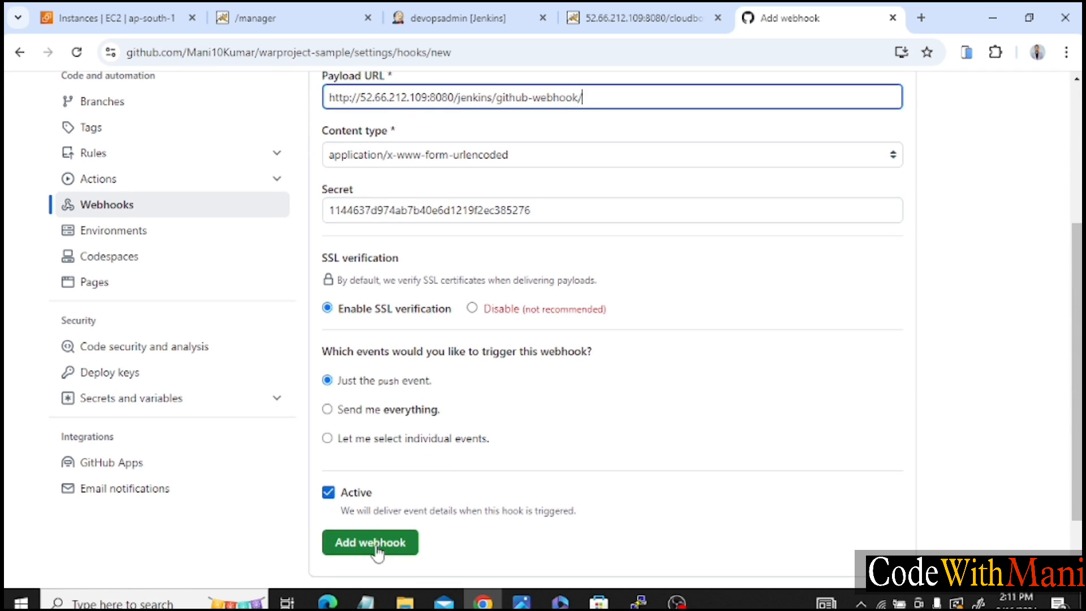
left_click(374, 543)
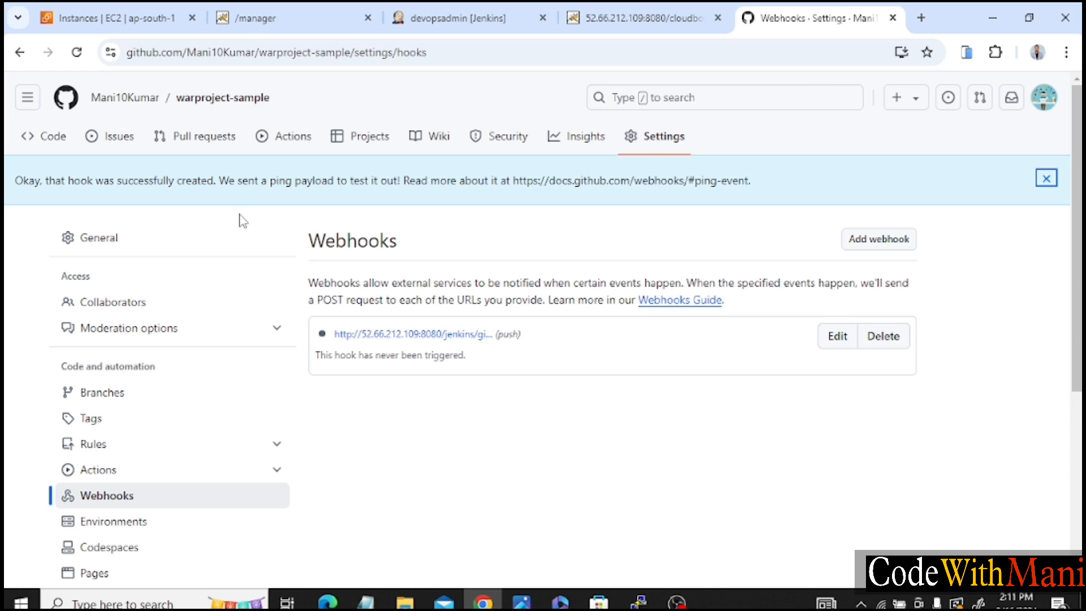
left_click(78, 54)
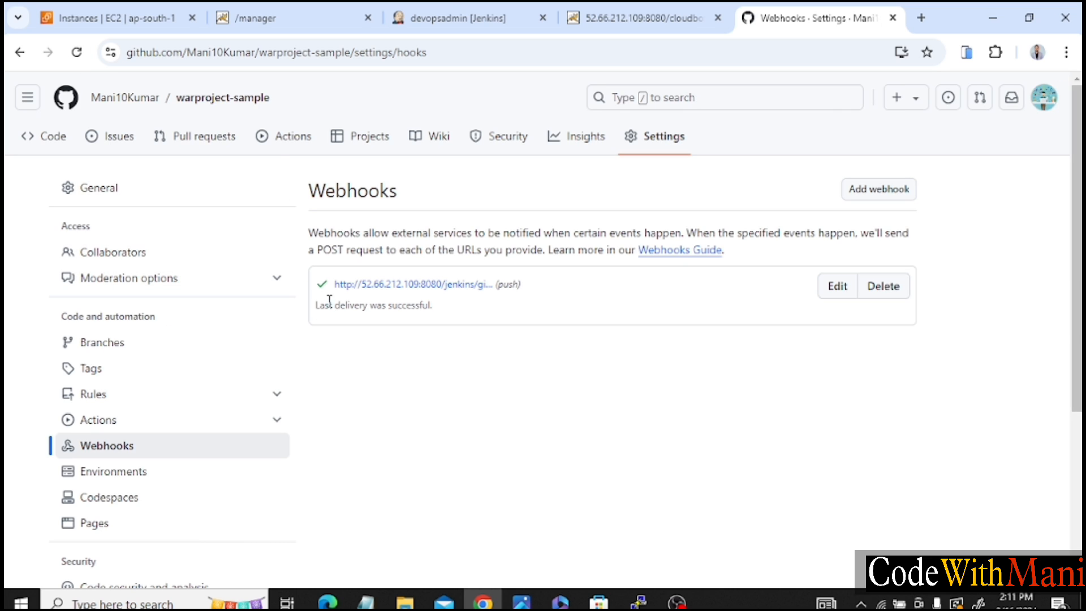
Switch to Jenkins, enable "GitHub hook trigger for GITScm polling" for compile-job, and save its configuration.
left_click(455, 14)
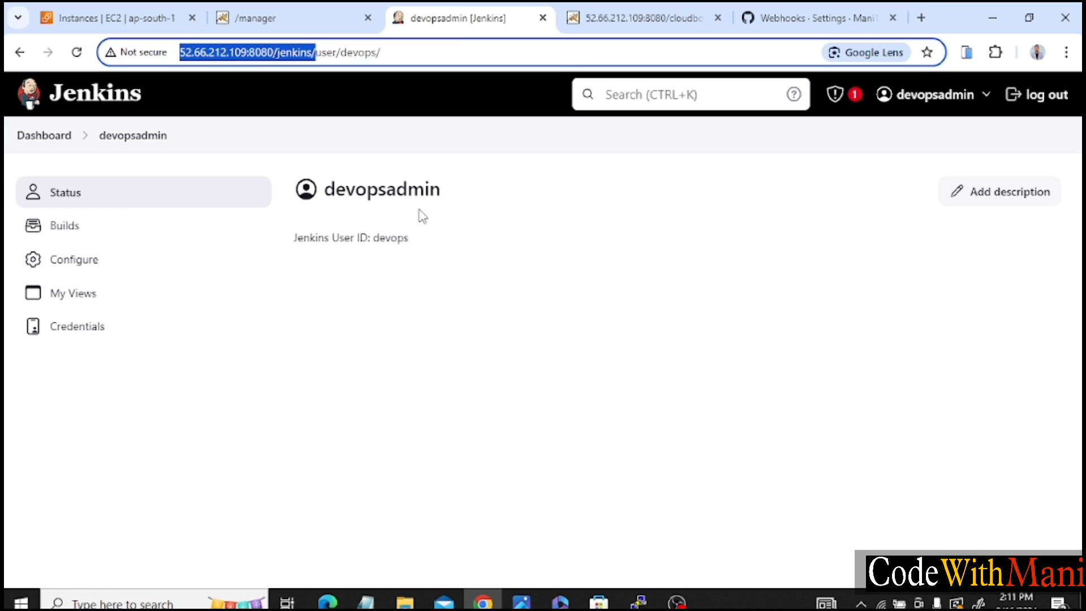
left_click(49, 135)
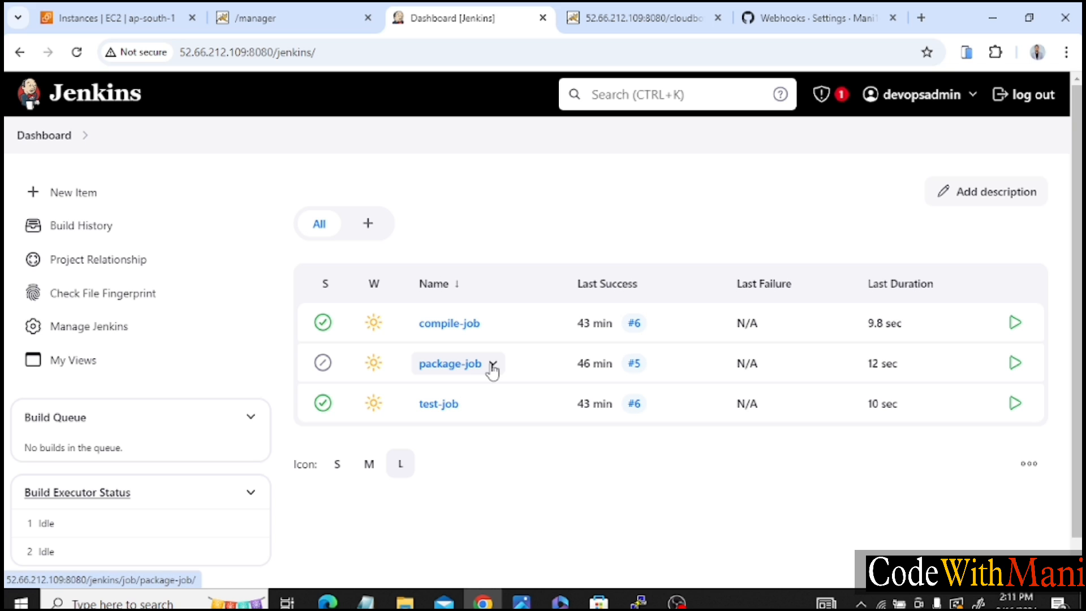
left_click(491, 326)
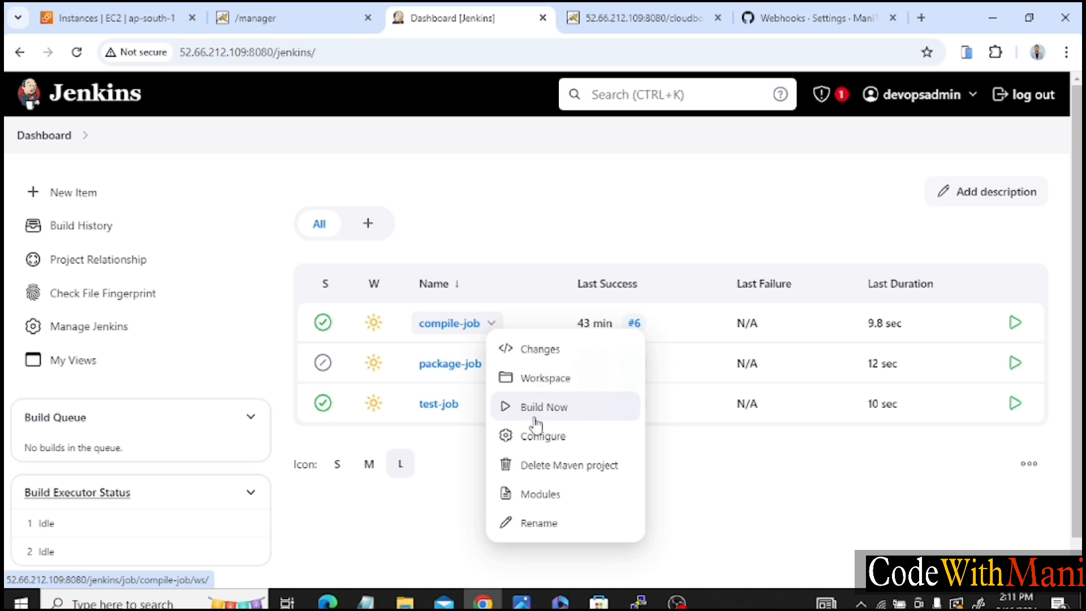
left_click(534, 438)
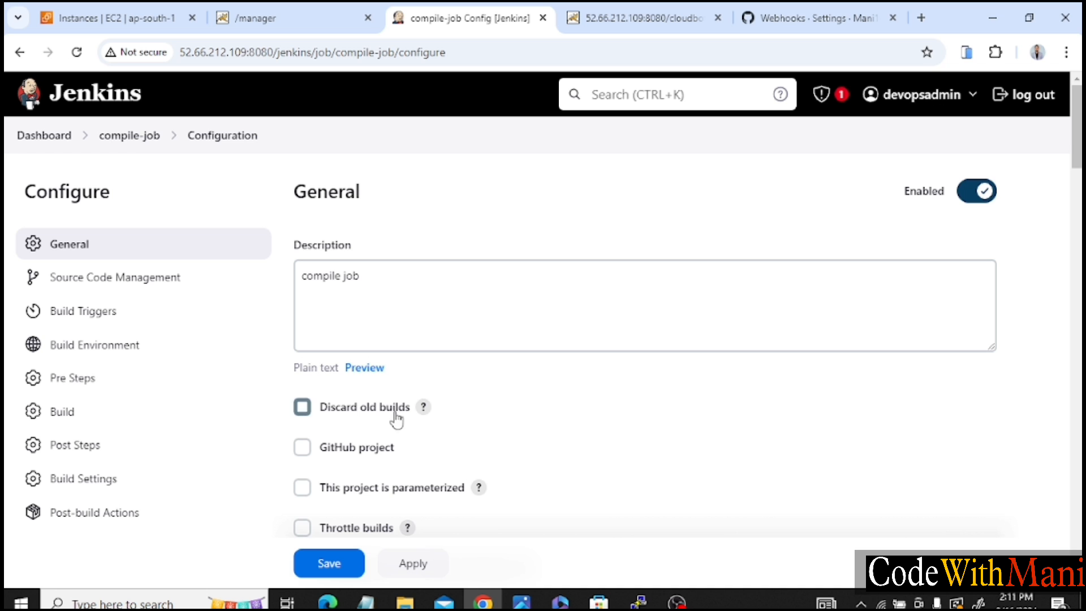
scroll(488, 458, "down", 7)
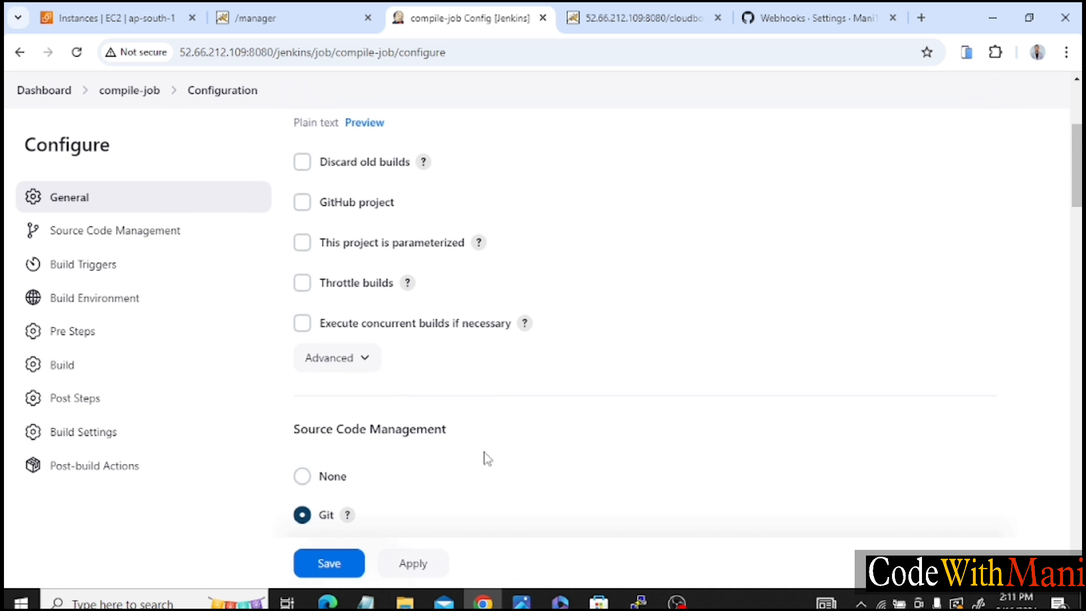
scroll(488, 458, "down", 13)
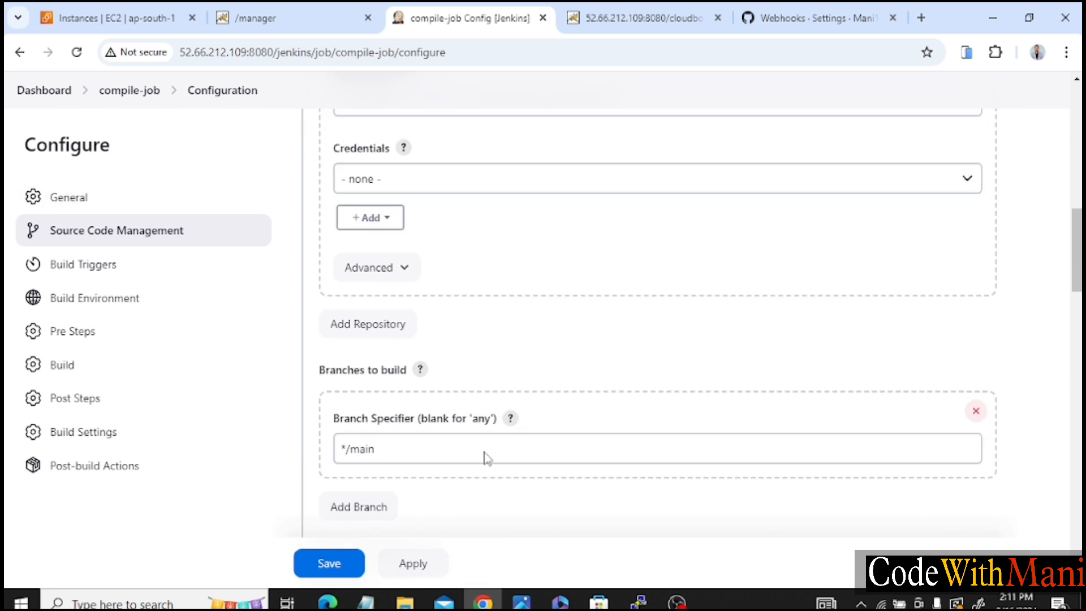
scroll(484, 459, "down", 1)
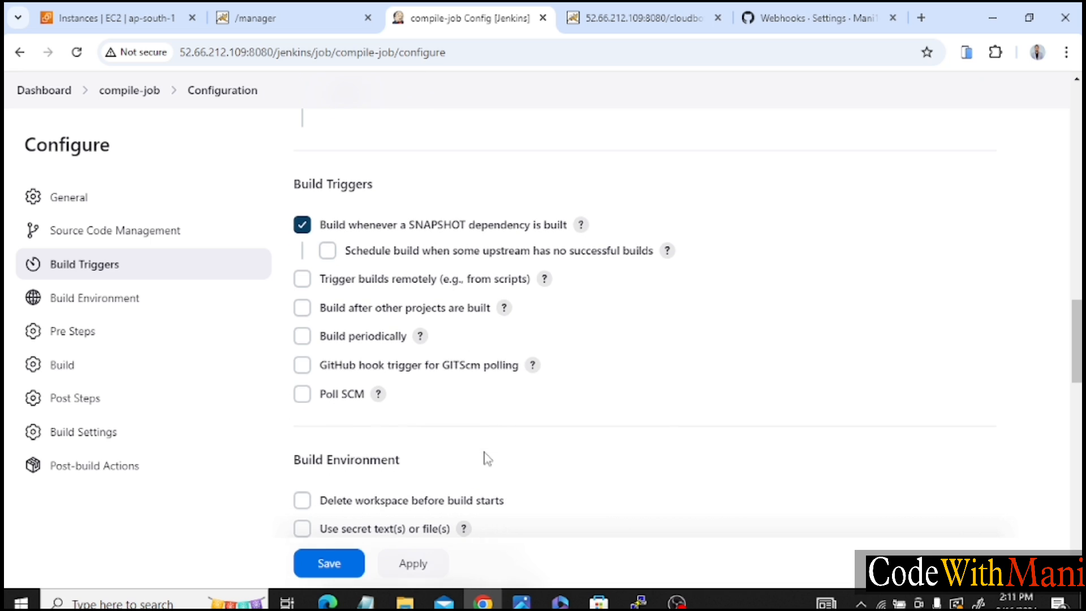
left_click(302, 366)
left_click(330, 565)
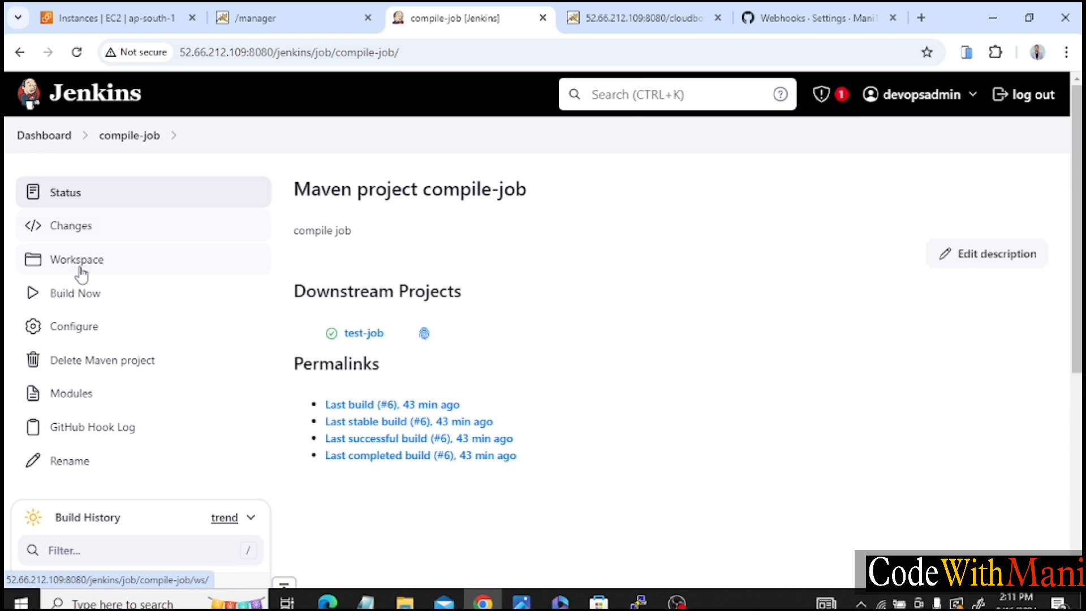
Open package-job's configuration from the dashboard and go to the Tomcat container settings in its post-build actions.
left_click(39, 137)
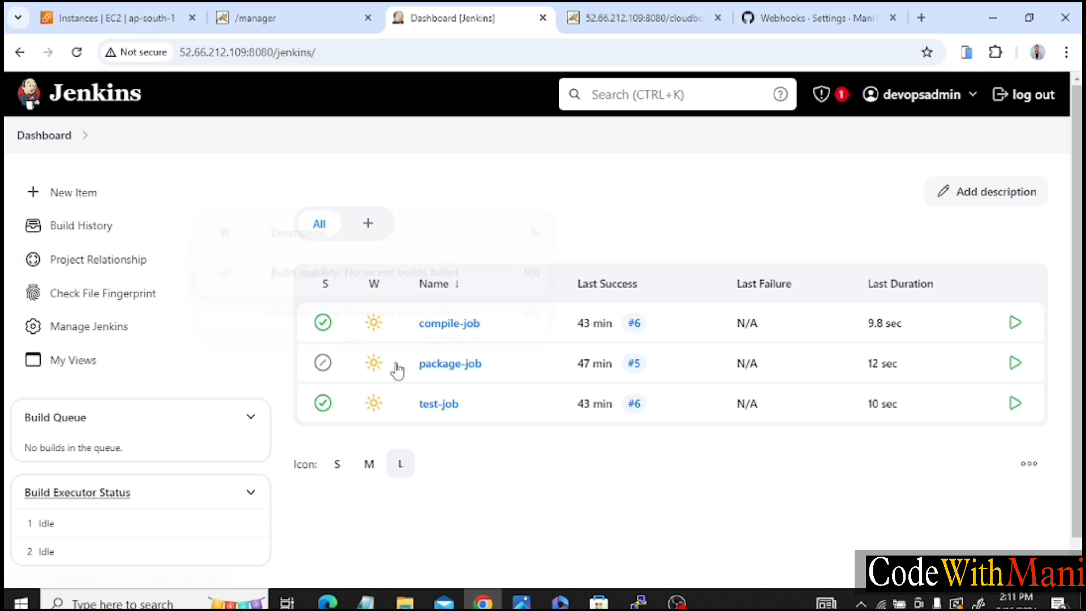
left_click(493, 365)
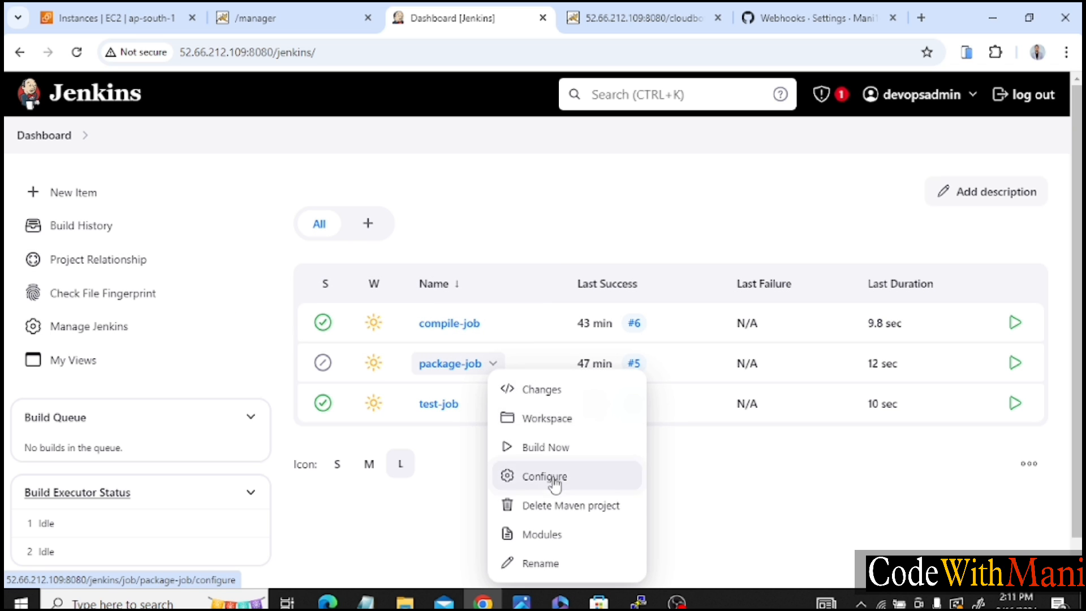
left_click(545, 476)
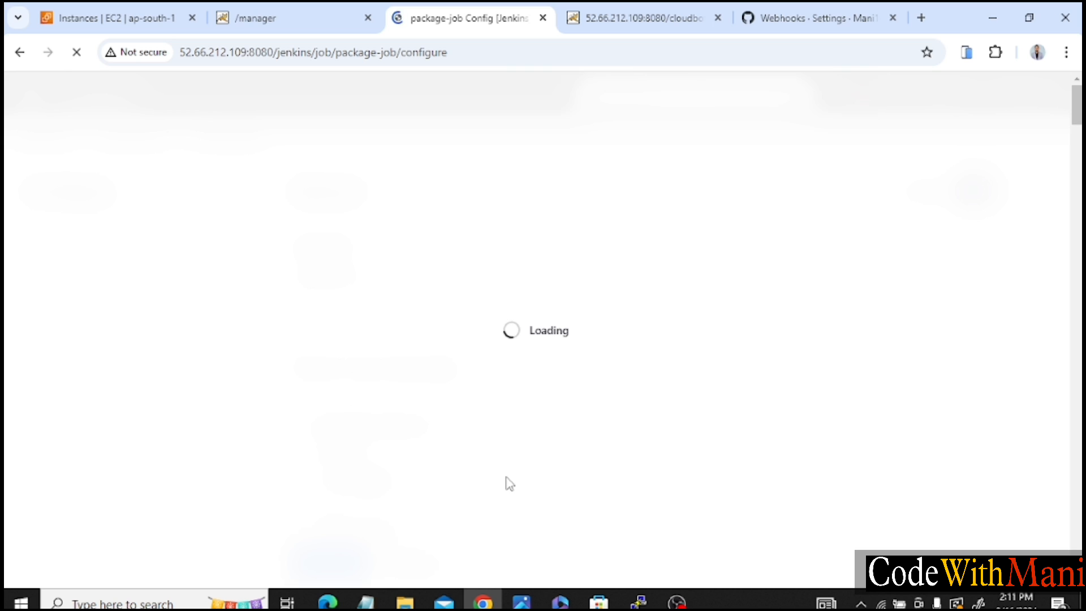
scroll(503, 481, "down", 10)
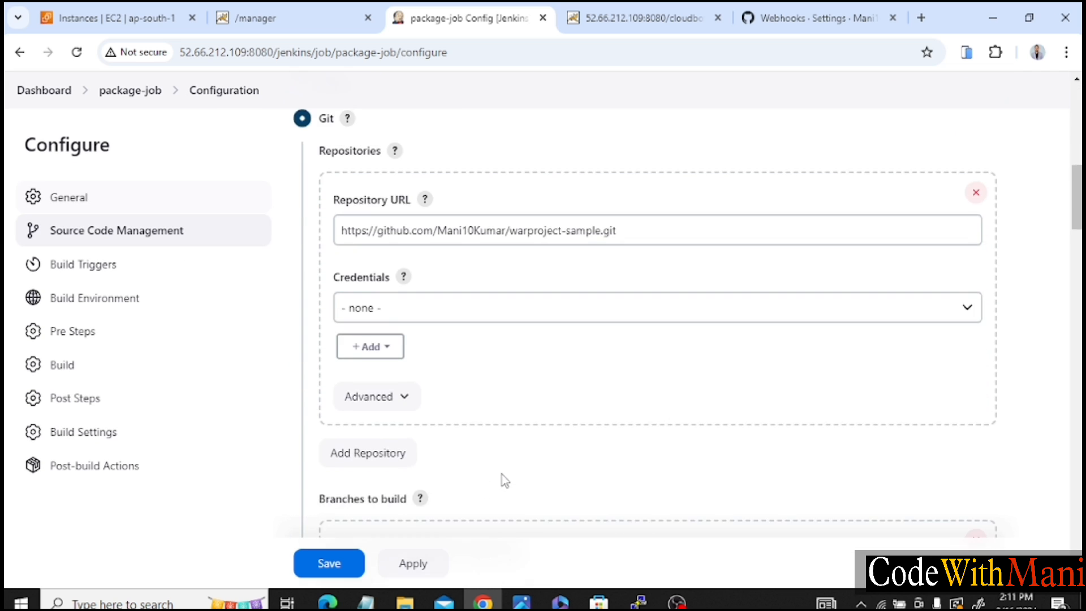
scroll(505, 480, "down", 20)
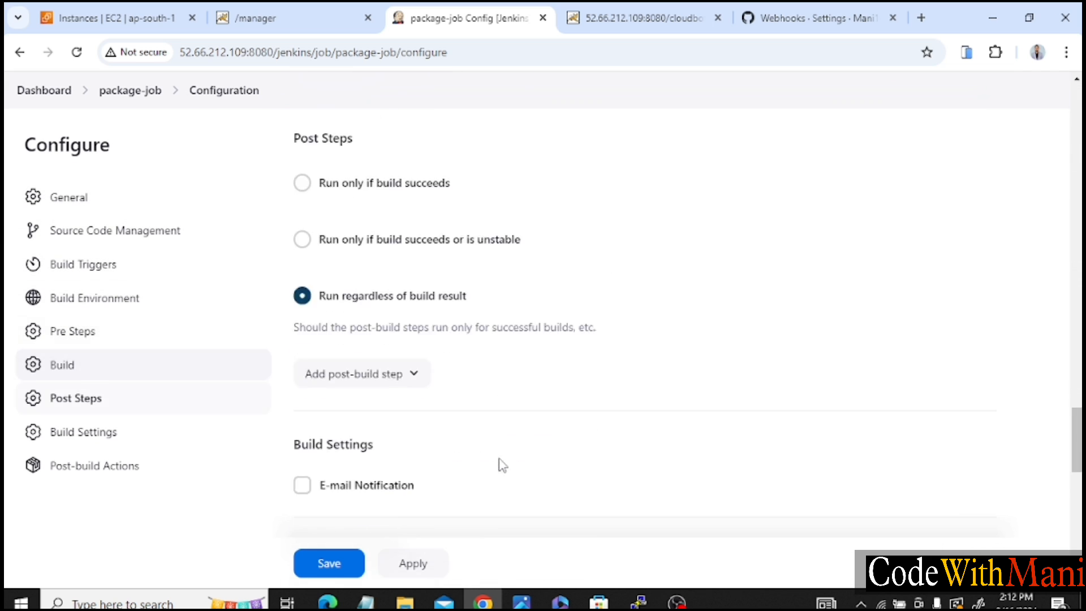
scroll(502, 465, "down", 10)
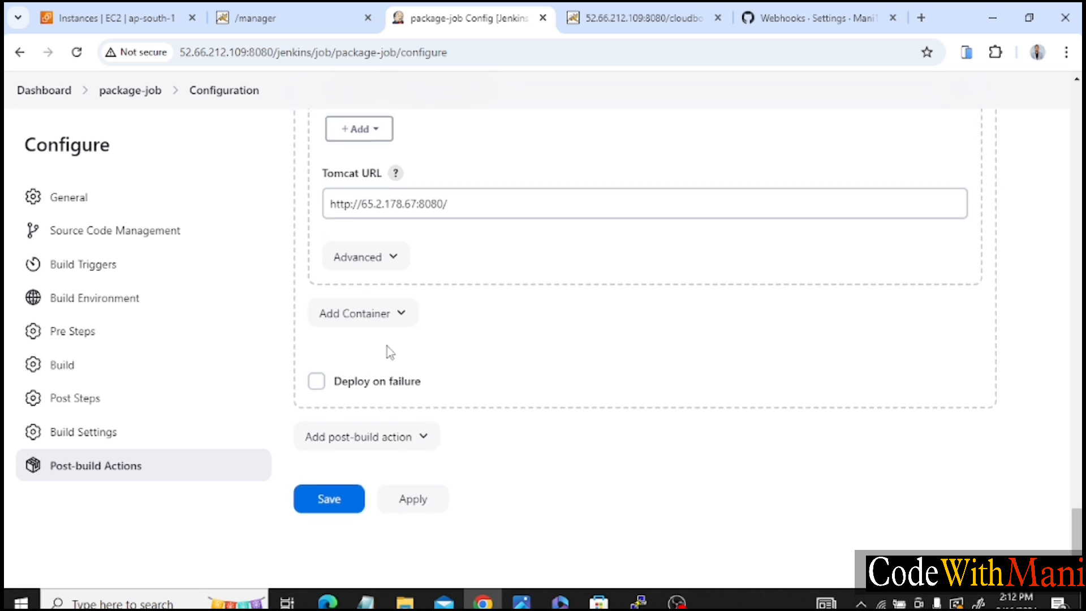
scroll(387, 346, "up", 1)
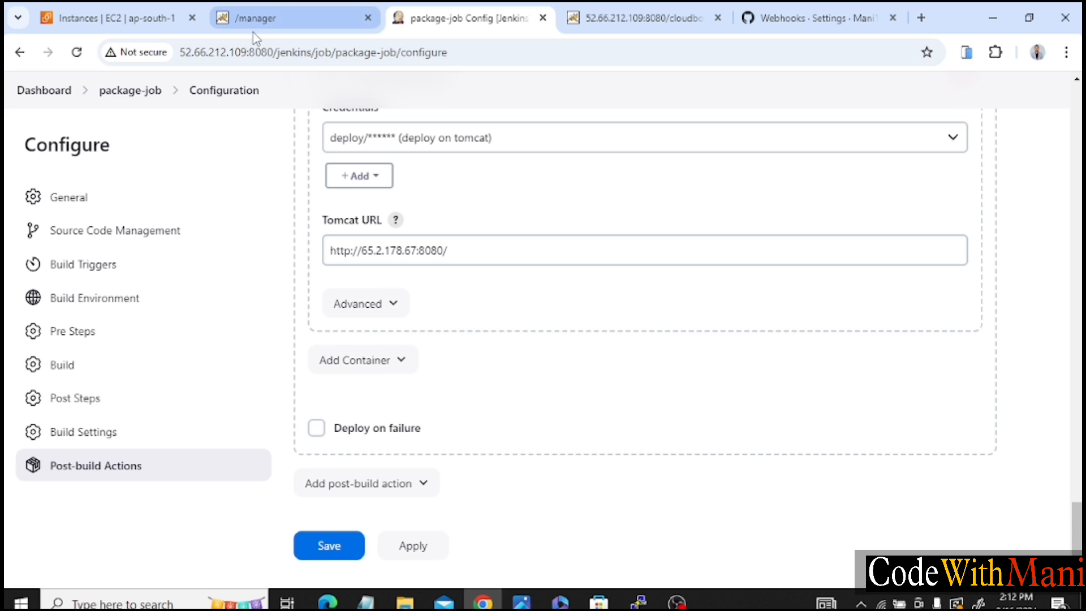
left_click(108, 18)
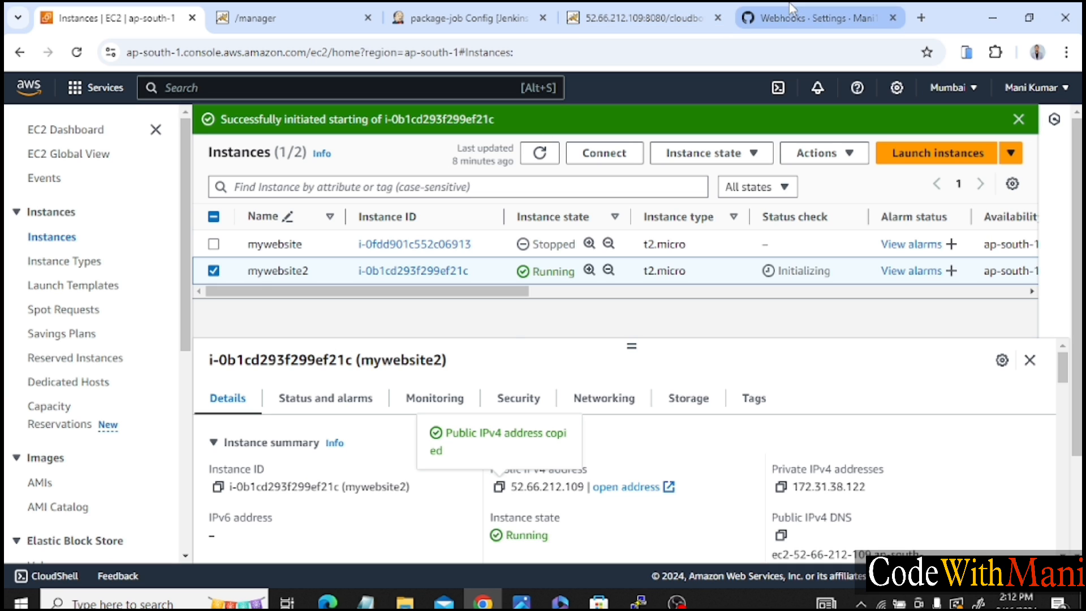
left_click(642, 15)
left_click(504, 10)
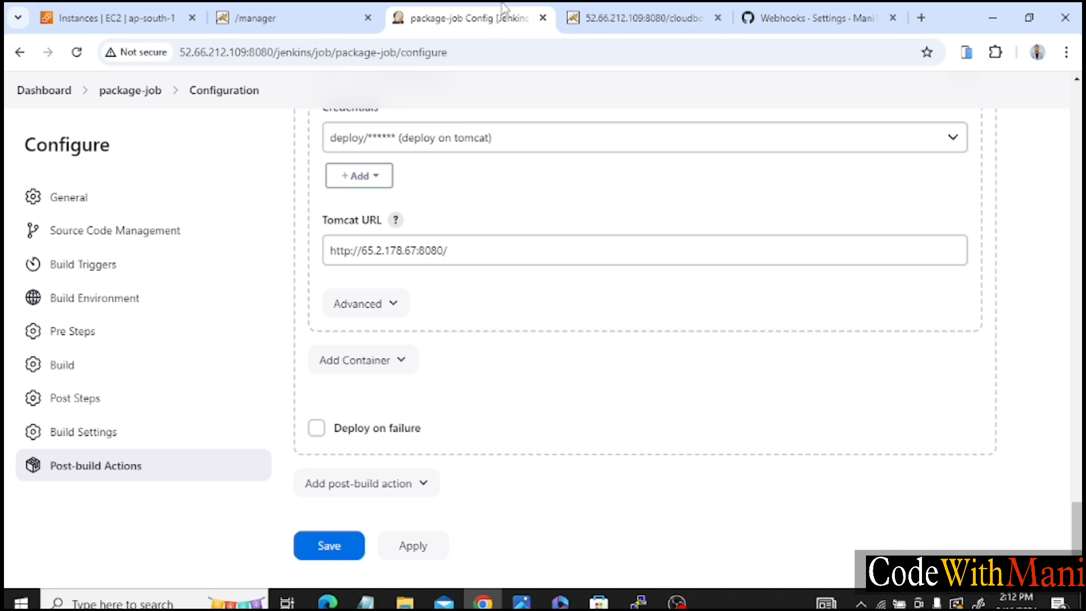
left_click(407, 245)
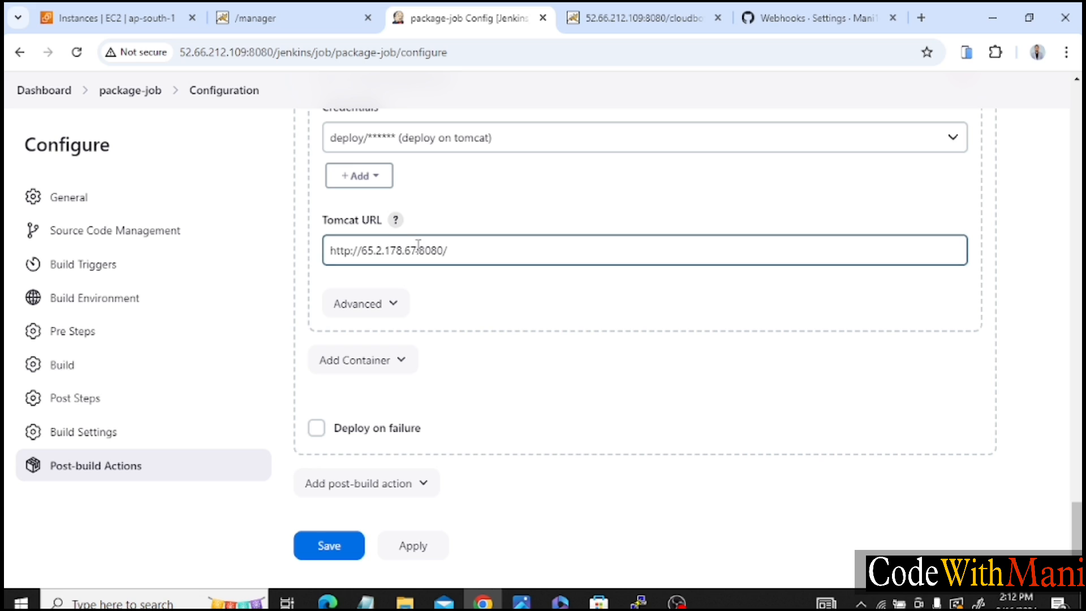
left_click(418, 247)
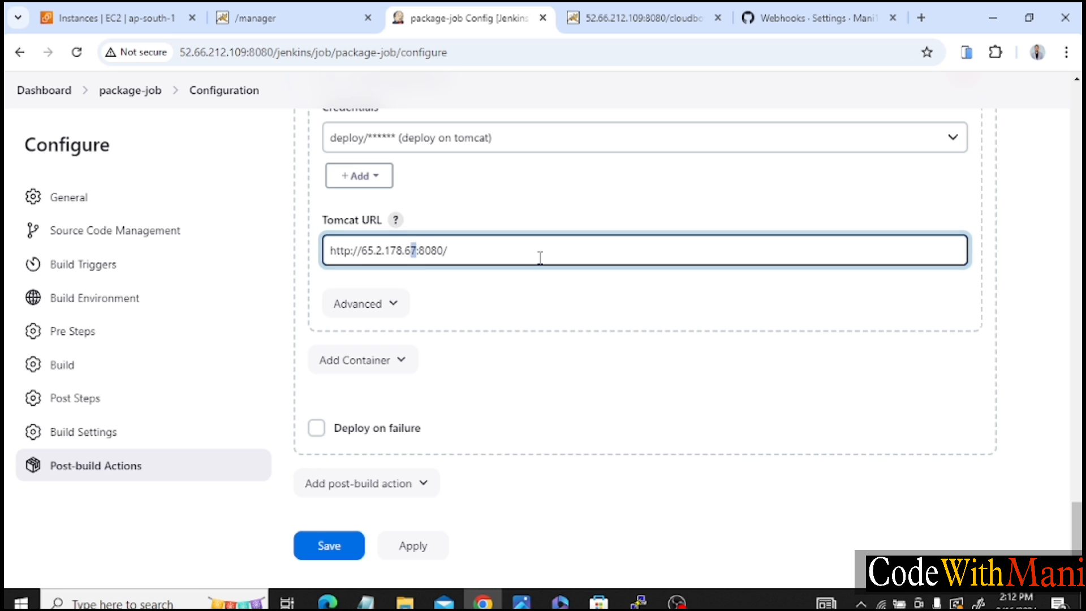
key("shift+Left")
key("shift+Left")
key("shift+Left")
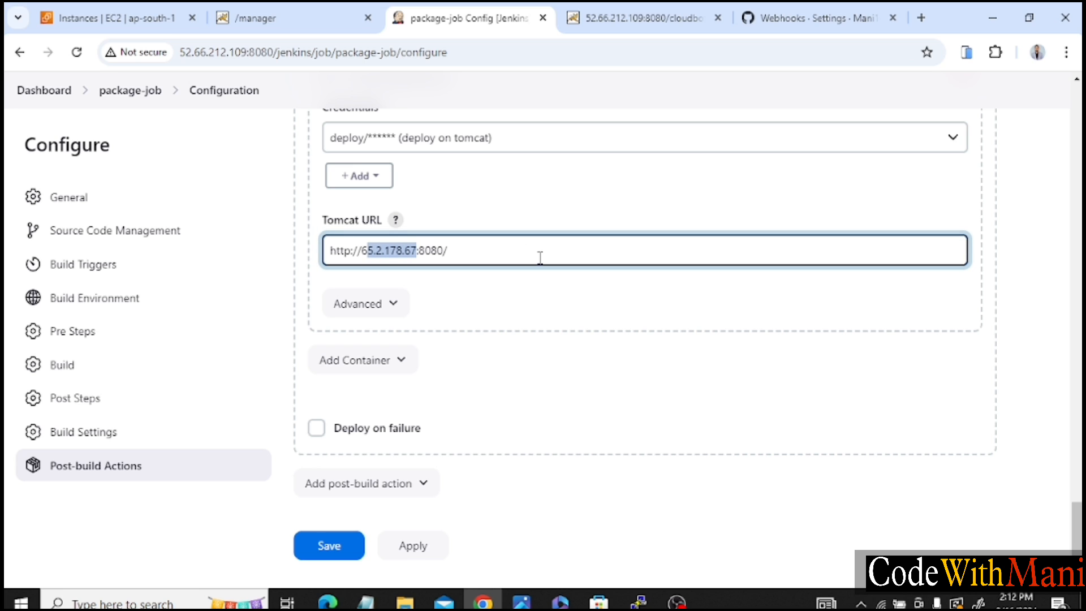
type("52.66.212.109")
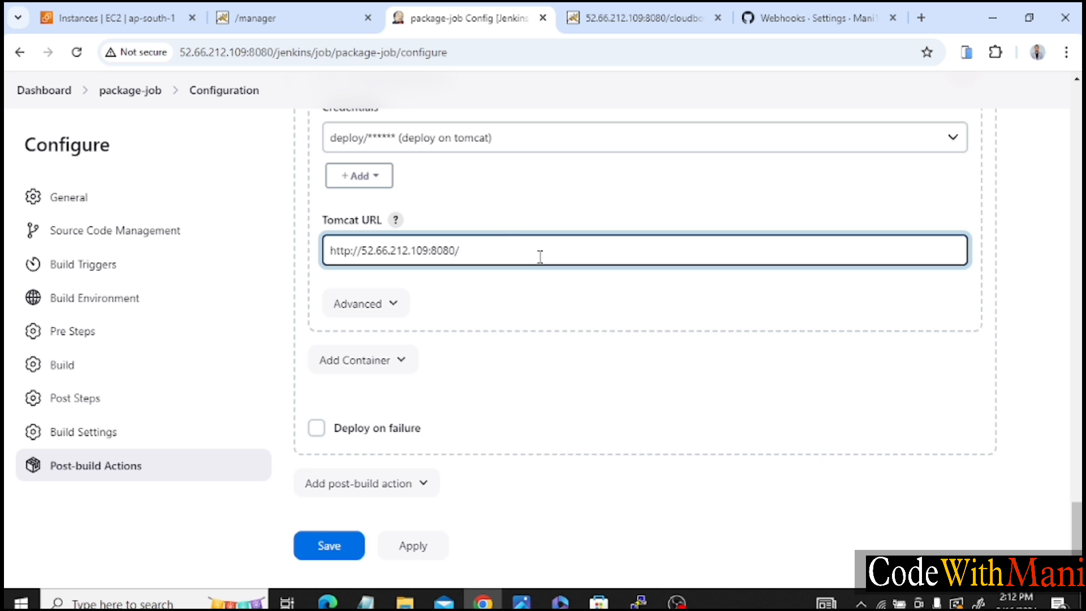
scroll(513, 238, "up", 2)
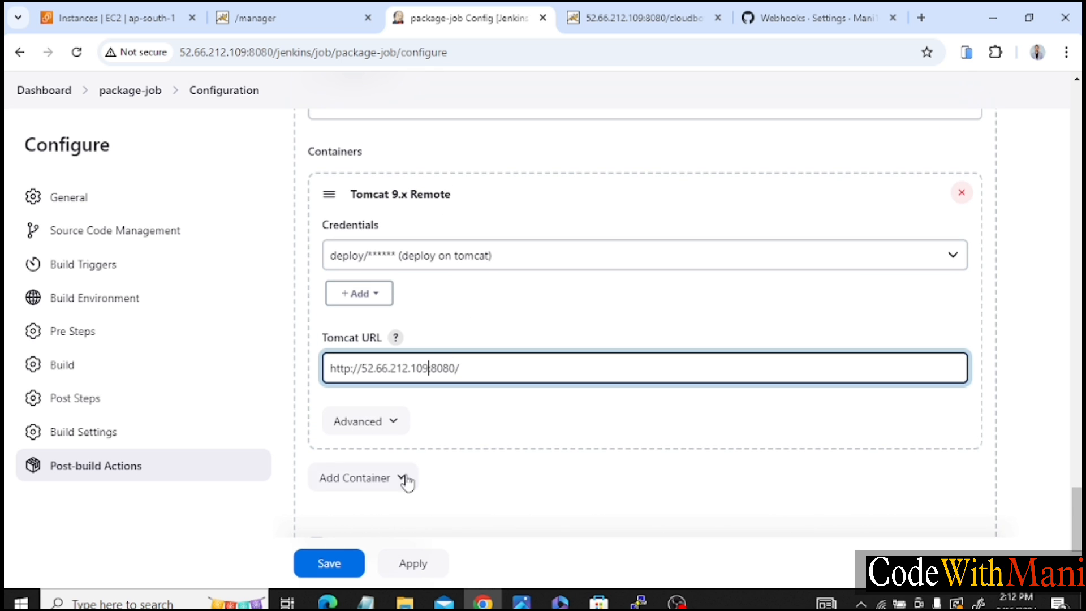
left_click(340, 567)
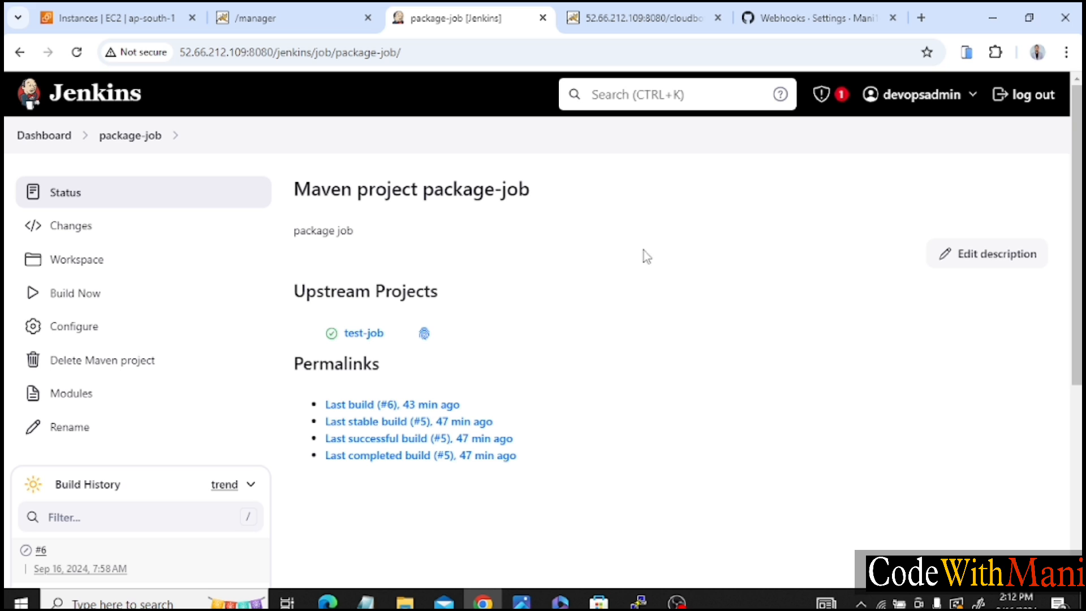
Return to the Jenkins dashboard and open the maven view under the user's own views.
left_click(48, 136)
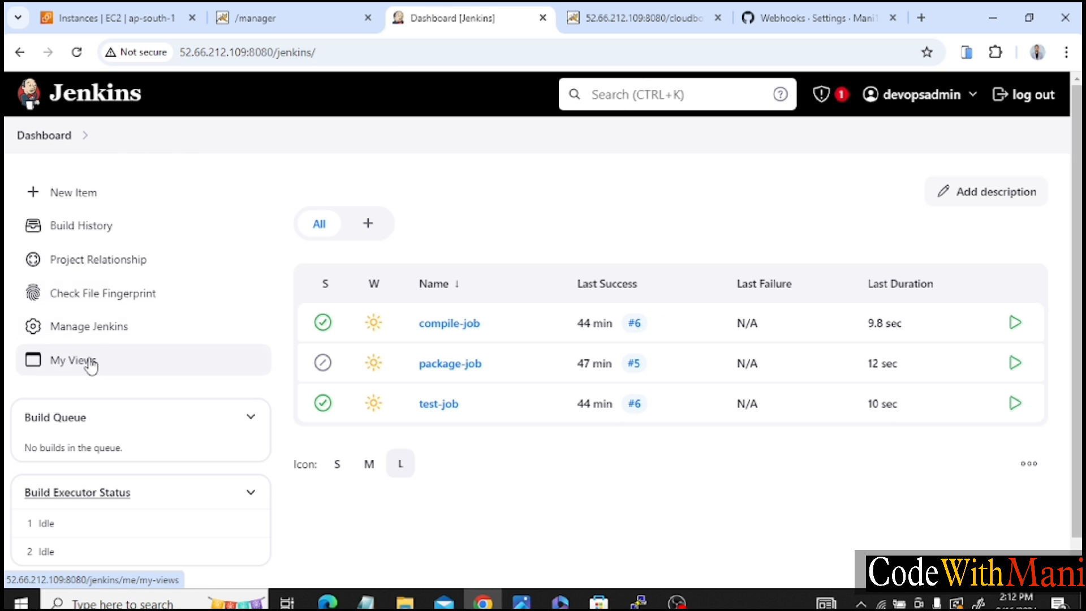
left_click(91, 363)
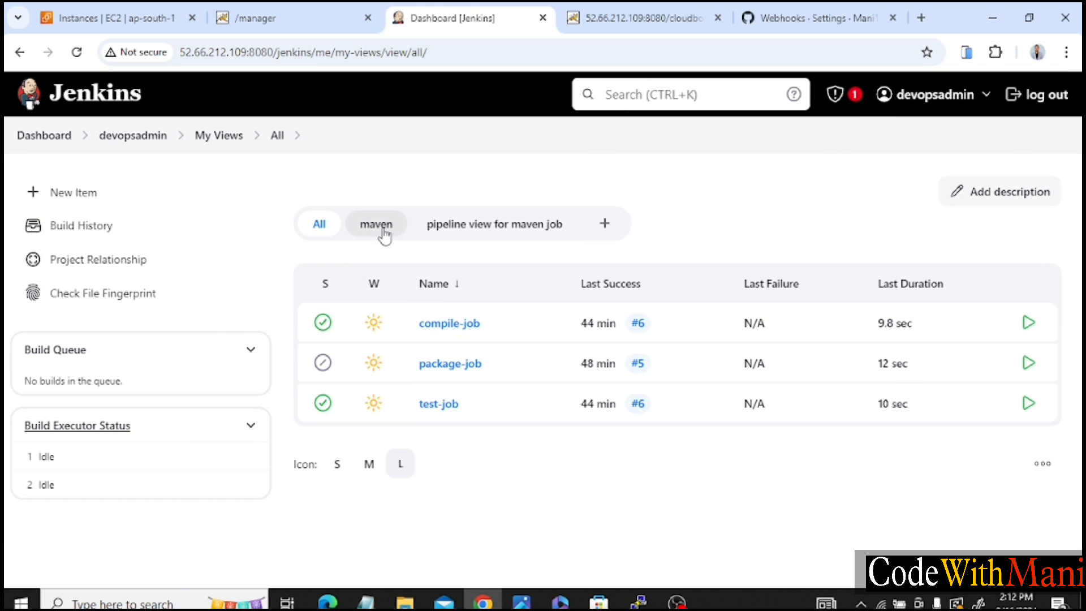
left_click(383, 234)
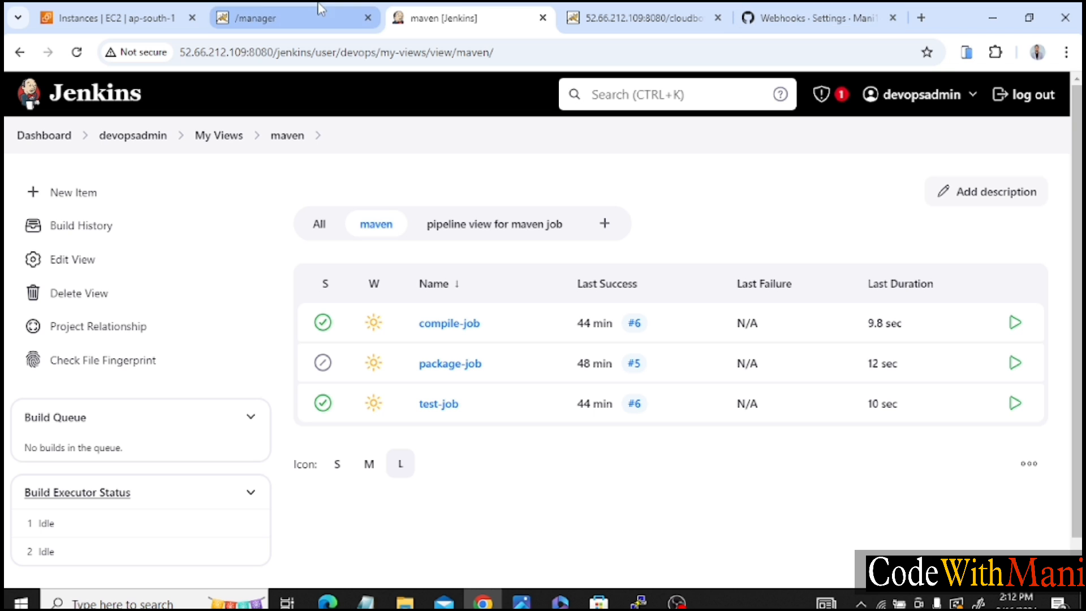
Open the main page of the warproject-sample repository on GitHub, and return to the maven view in Jenkins.
left_click(815, 9)
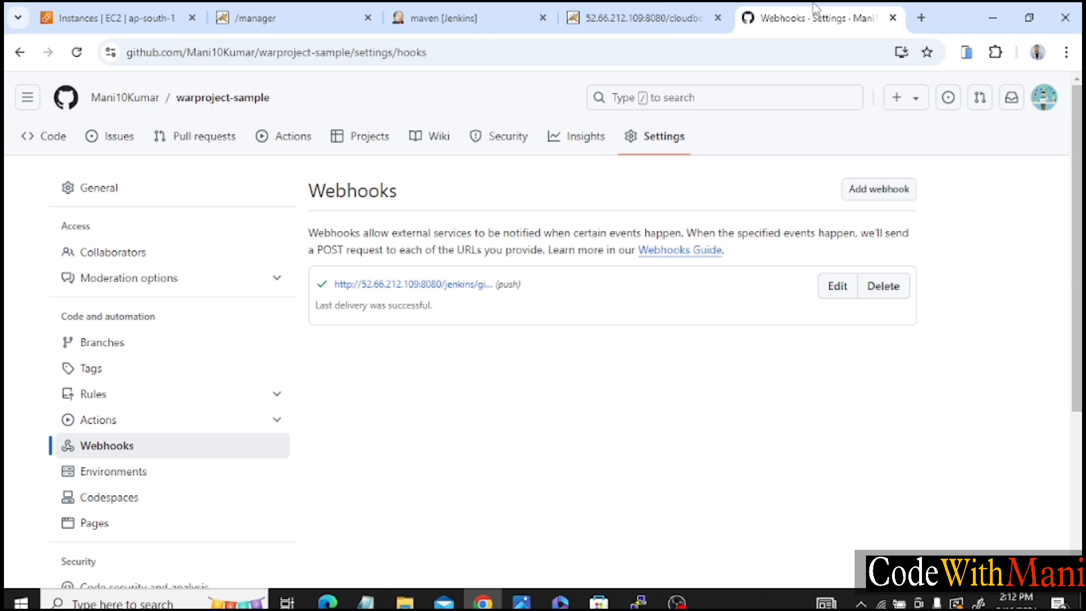
left_click(205, 103)
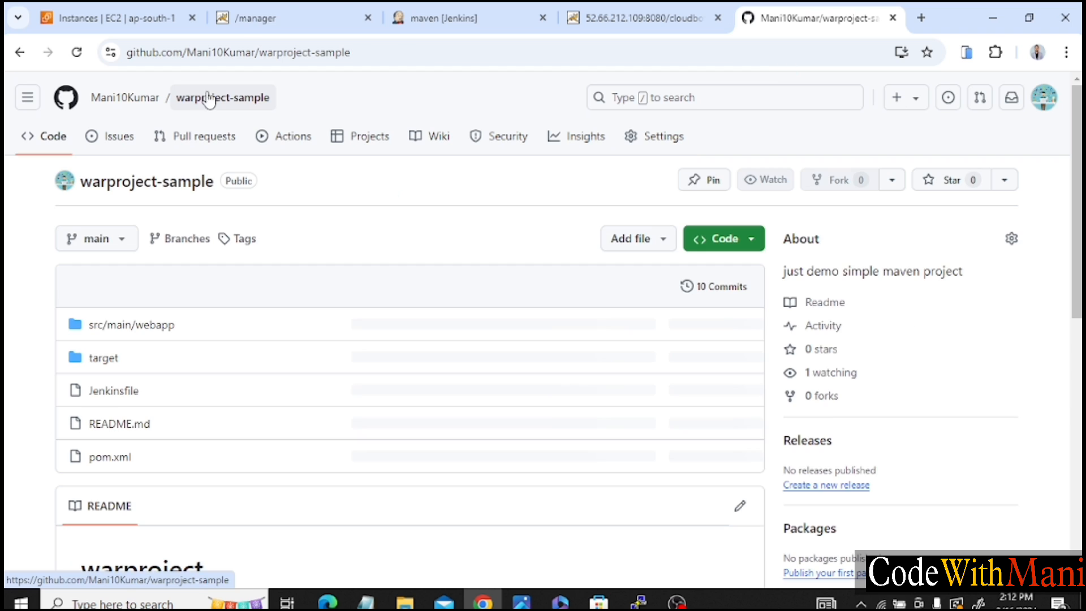
left_click(438, 9)
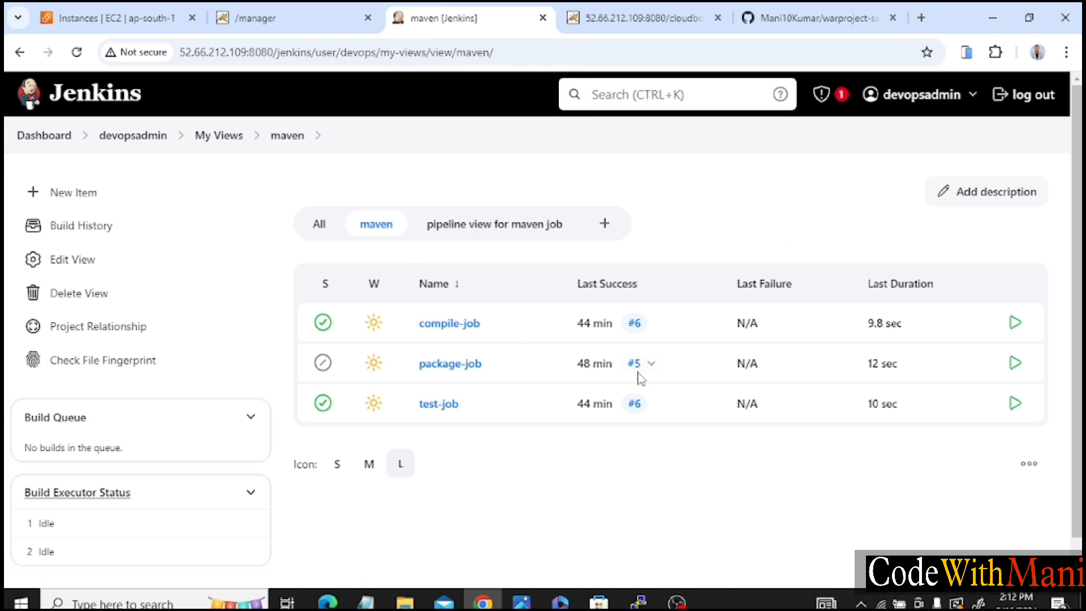
In the warproject-sample repository on GitHub, edit src/main/webapp/index.jsp to append "done with webhok" to the h2 heading text.
left_click(795, 11)
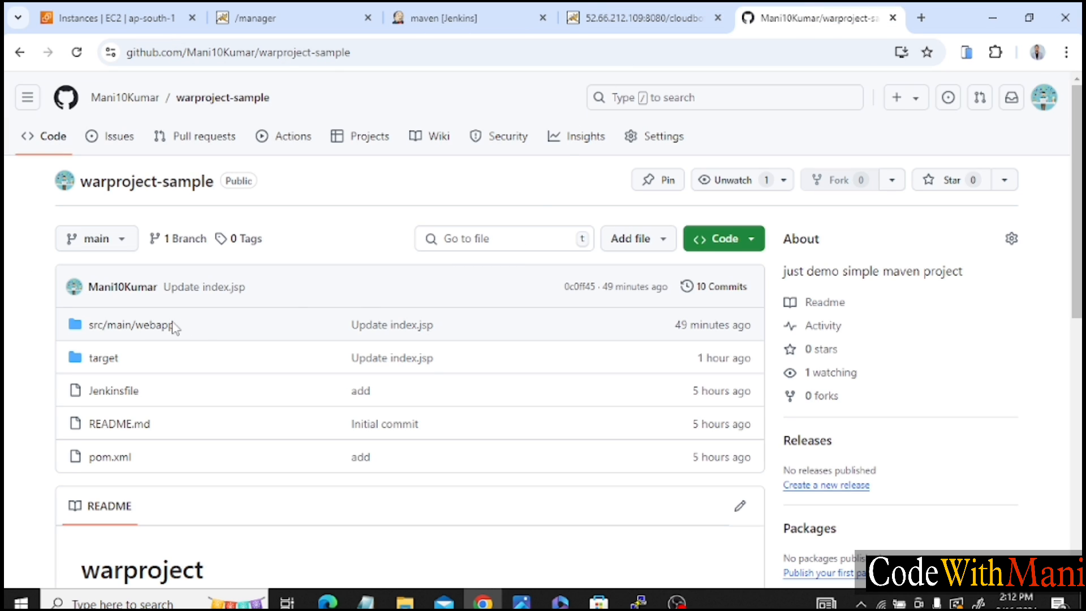
left_click(155, 326)
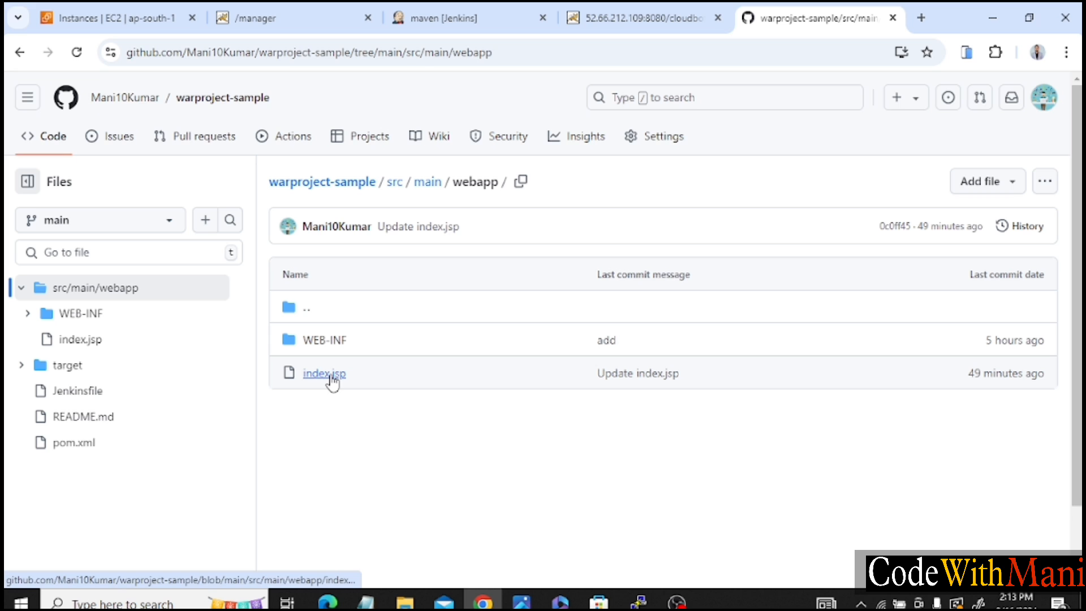
left_click(331, 378)
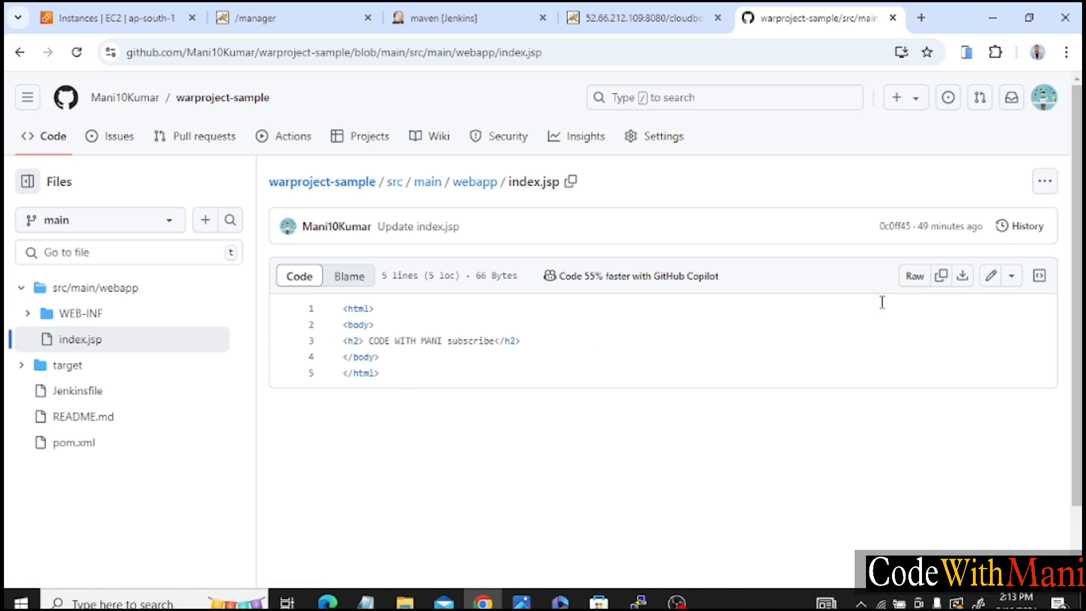
left_click(993, 277)
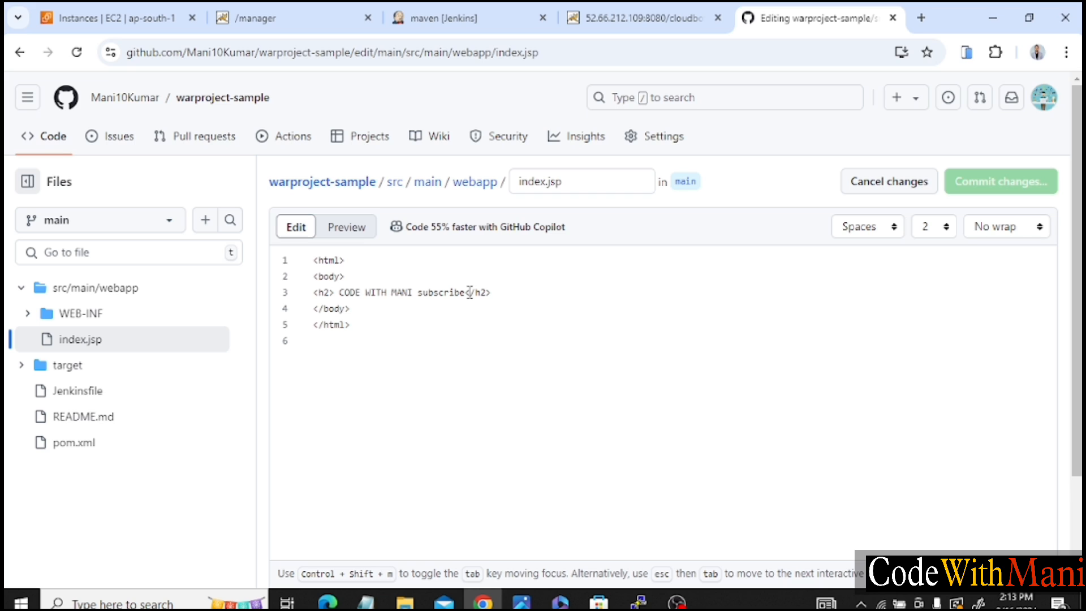
type("done ")
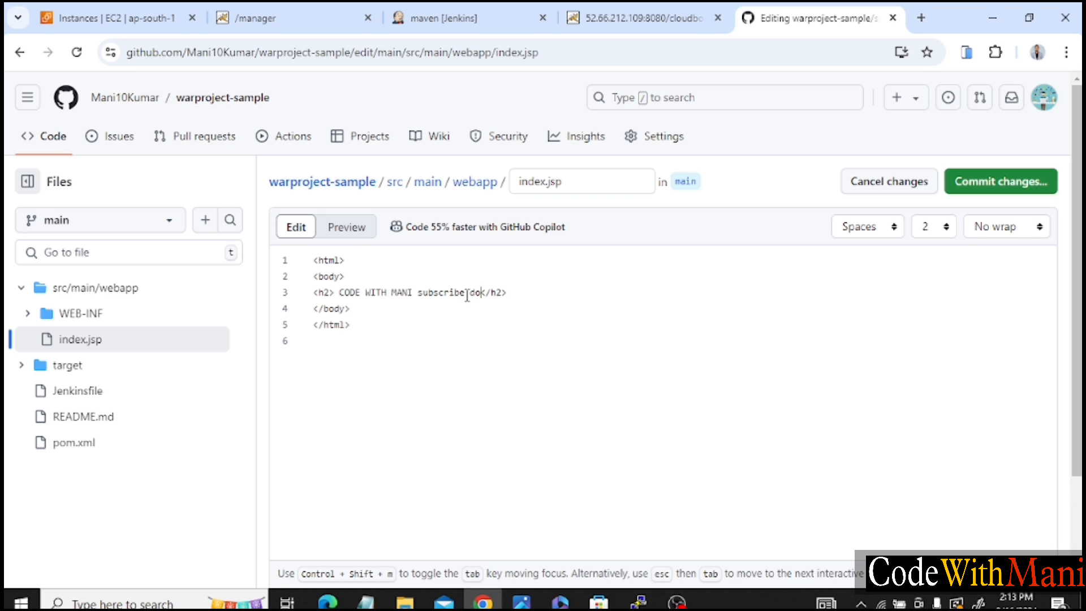
type("with webhok")
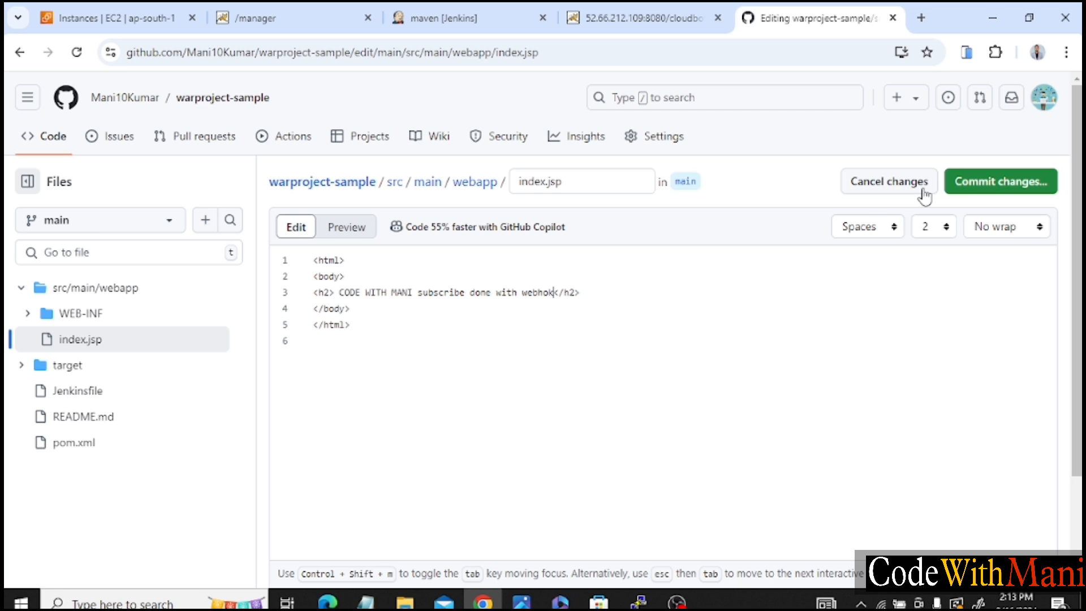
Commit the index.jsp edit directly to the main branch with the message "Update index.jsp", and return to the repository's main page.
left_click(989, 189)
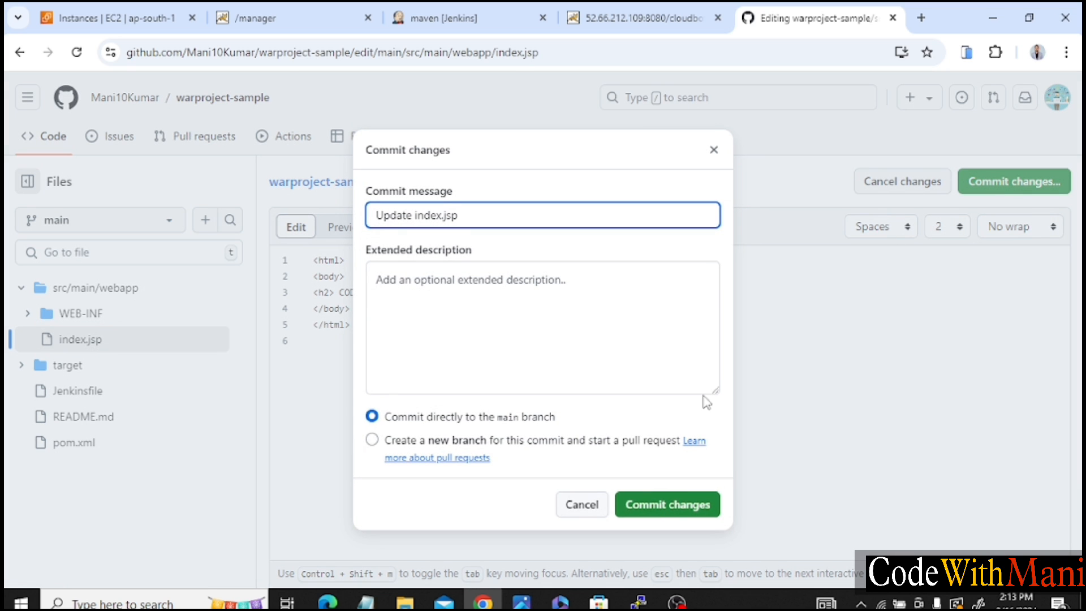
left_click(649, 503)
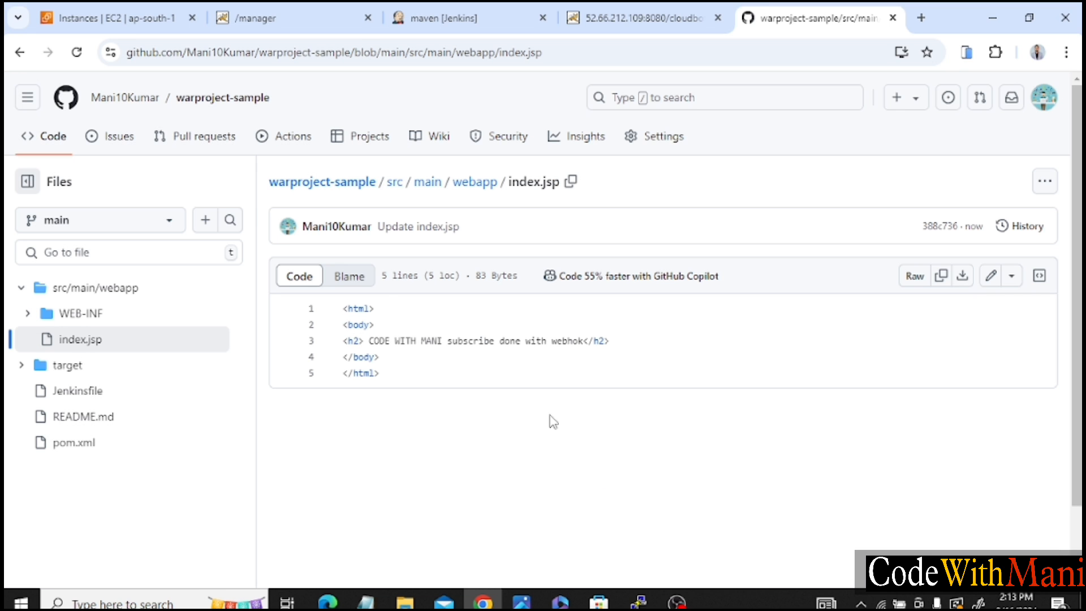
left_click(77, 52)
left_click(229, 109)
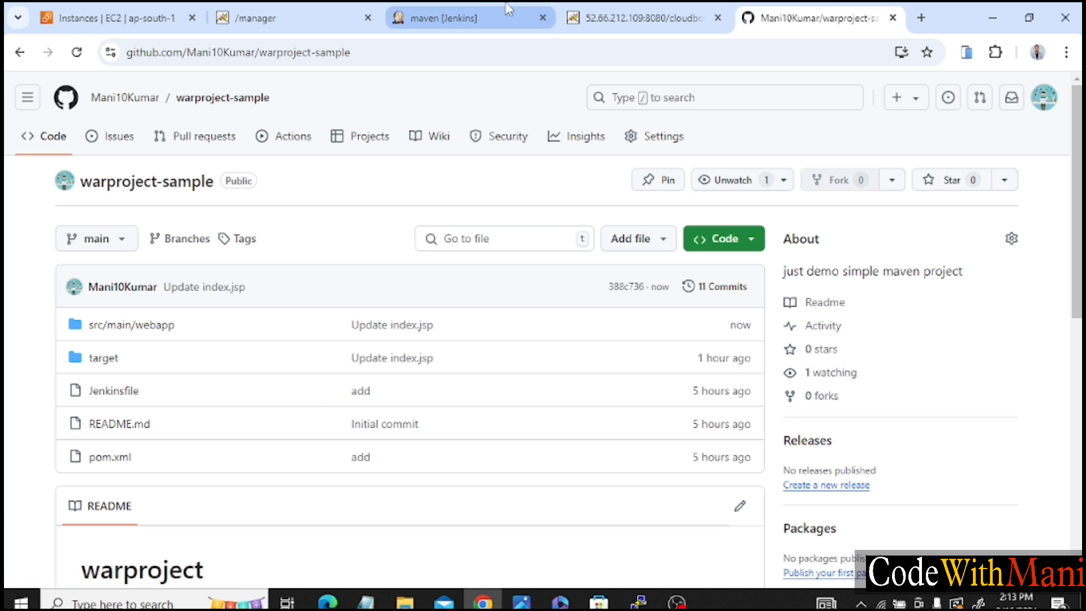
Switch to the maven view in Jenkins and reload it to check the build queue and executor status for a triggered build.
left_click(488, 9)
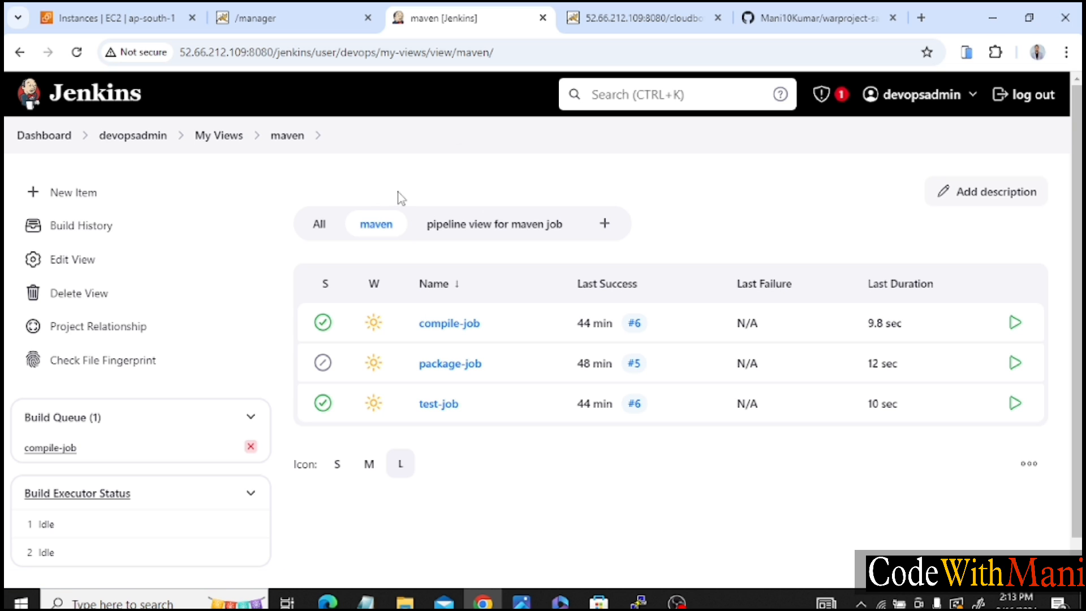
left_click(76, 52)
scroll(152, 391, "down", 1)
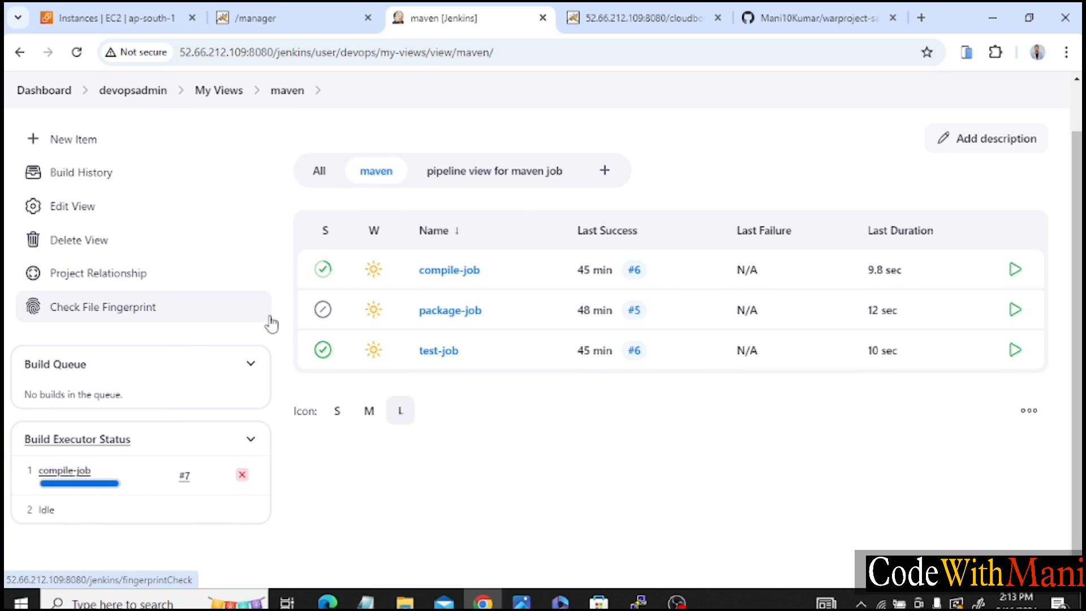
Open the "pipeline view for maven job" and reload it until compile-job, test-job and package-job have all run.
left_click(480, 177)
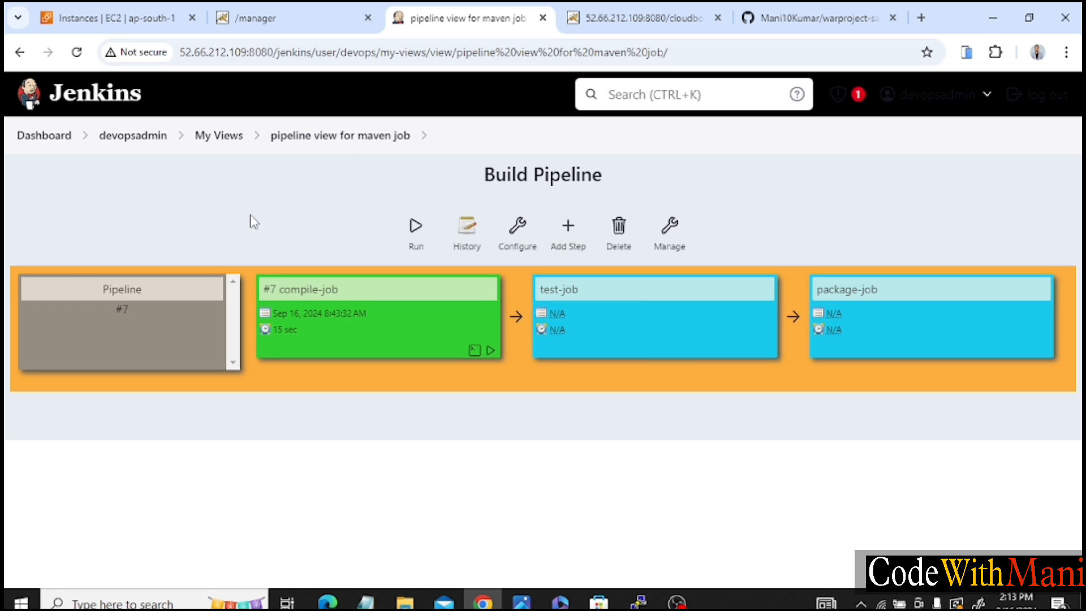
left_click(85, 56)
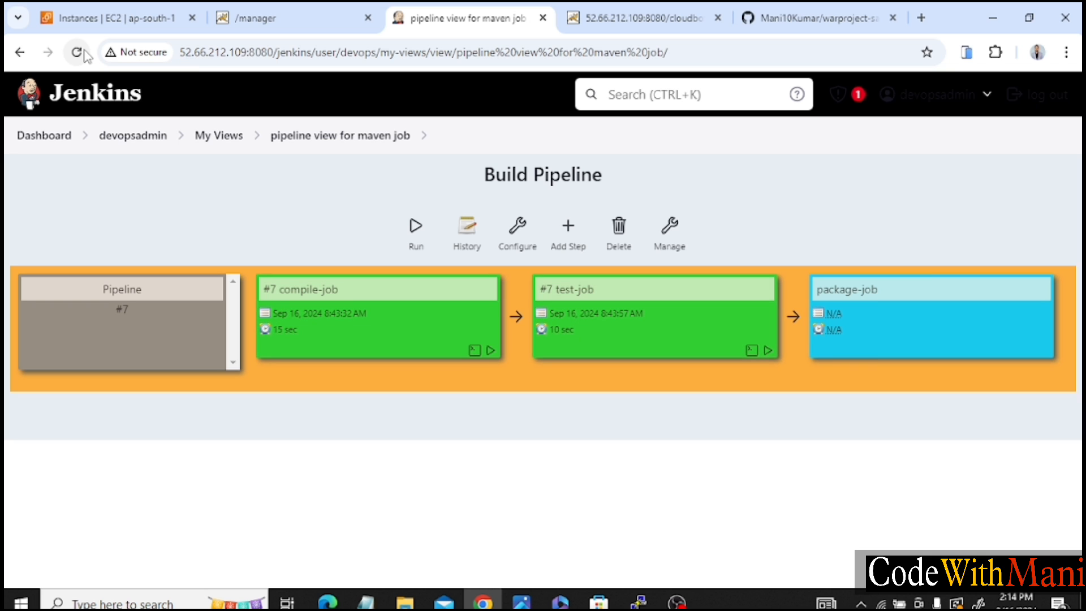
left_click(77, 54)
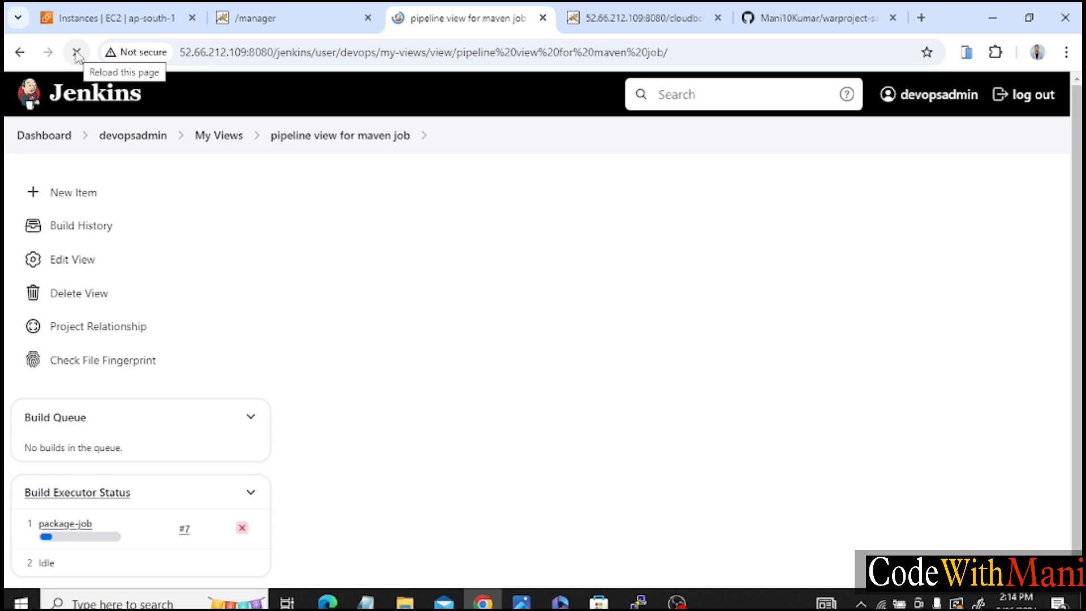
left_click(77, 54)
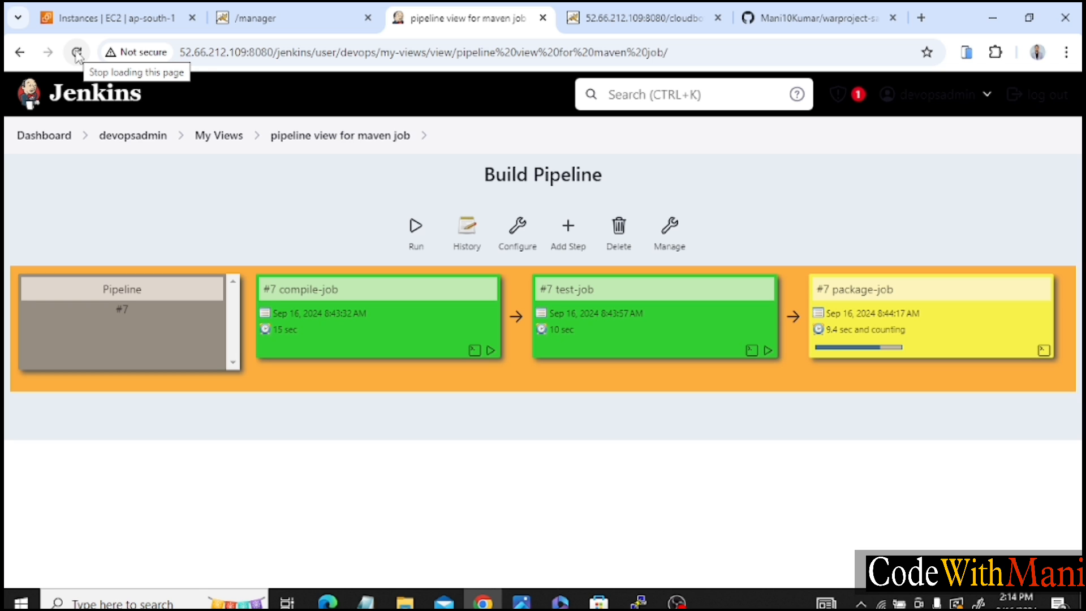
left_click(76, 54)
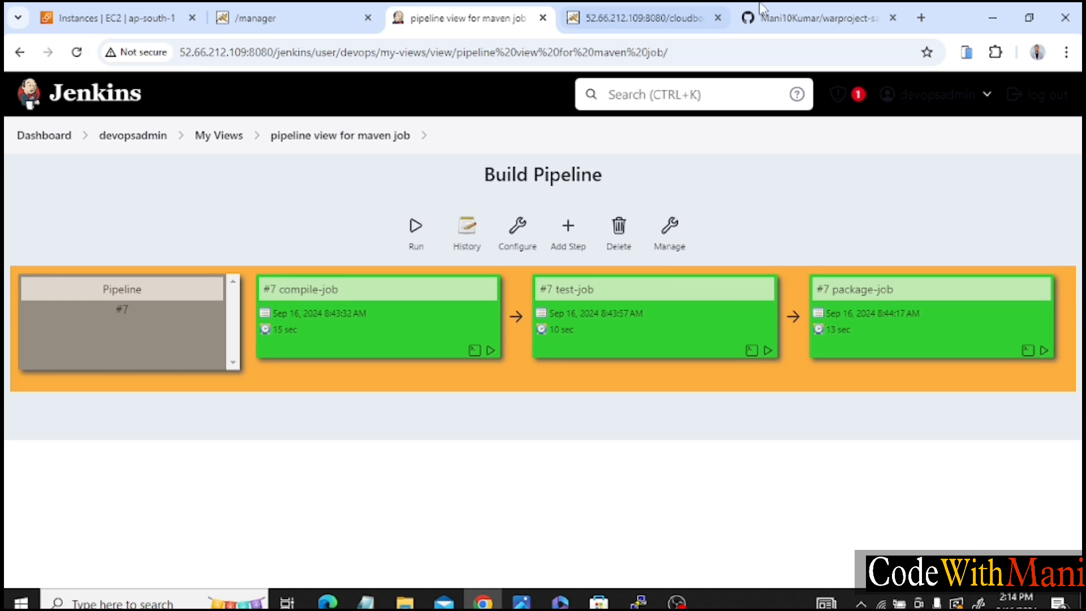
Reload the deployed cloudbots_webapp page and check its heading for the newly committed text.
left_click(650, 6)
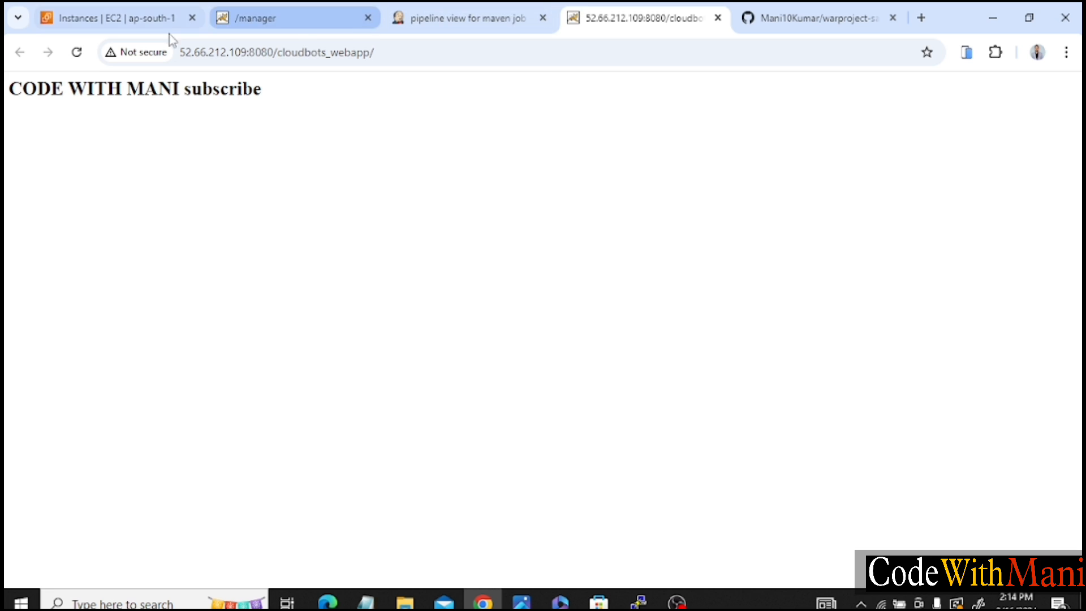
left_click(78, 53)
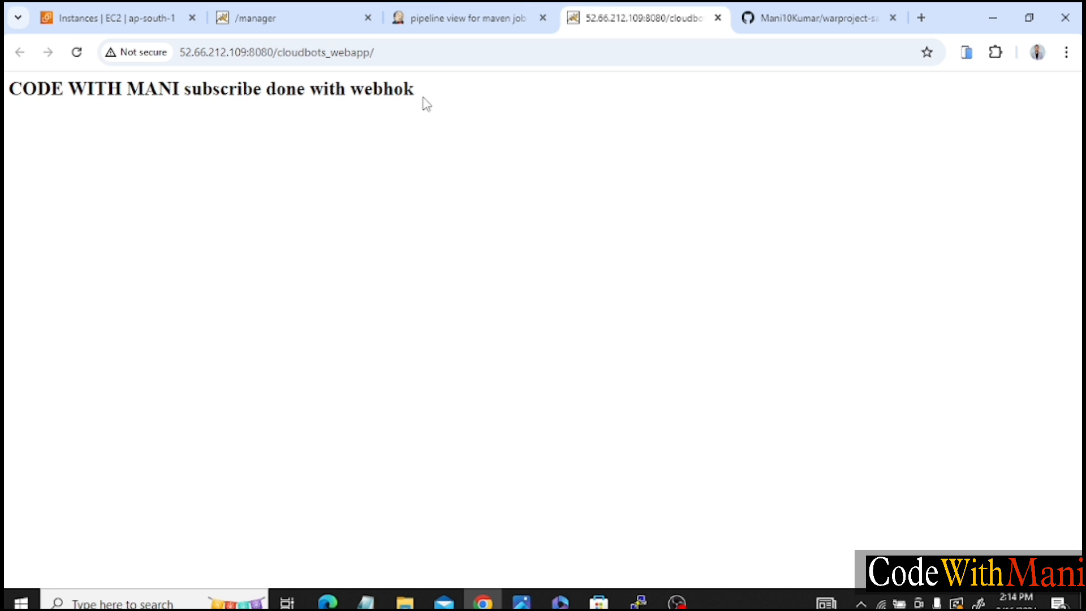
left_click_drag(418, 90, 240, 89)
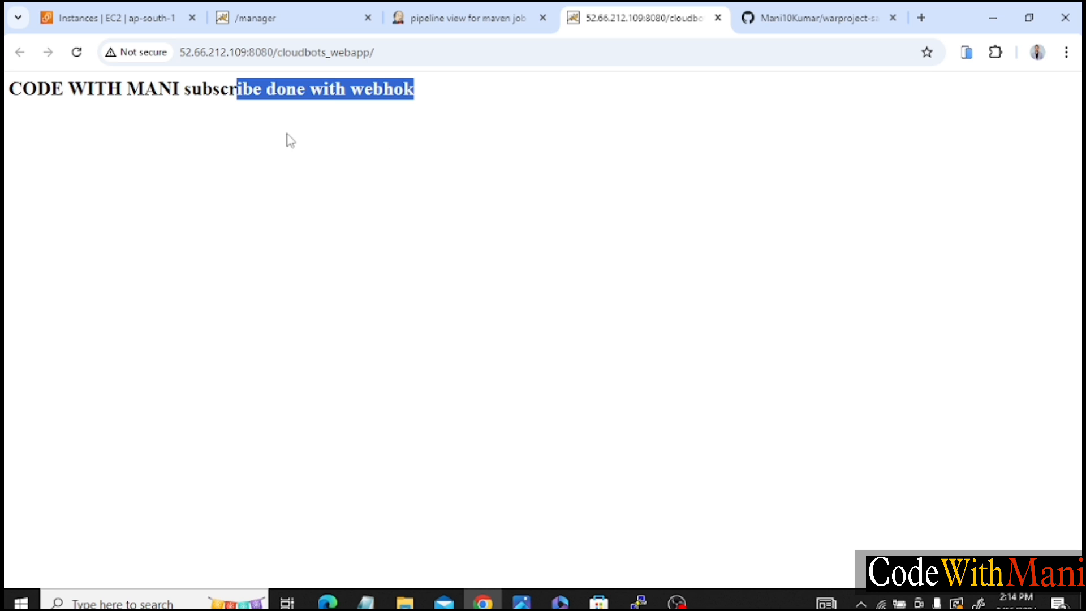
Return to the Jenkins dashboard and review the latest results of the three Maven jobs.
left_click(447, 8)
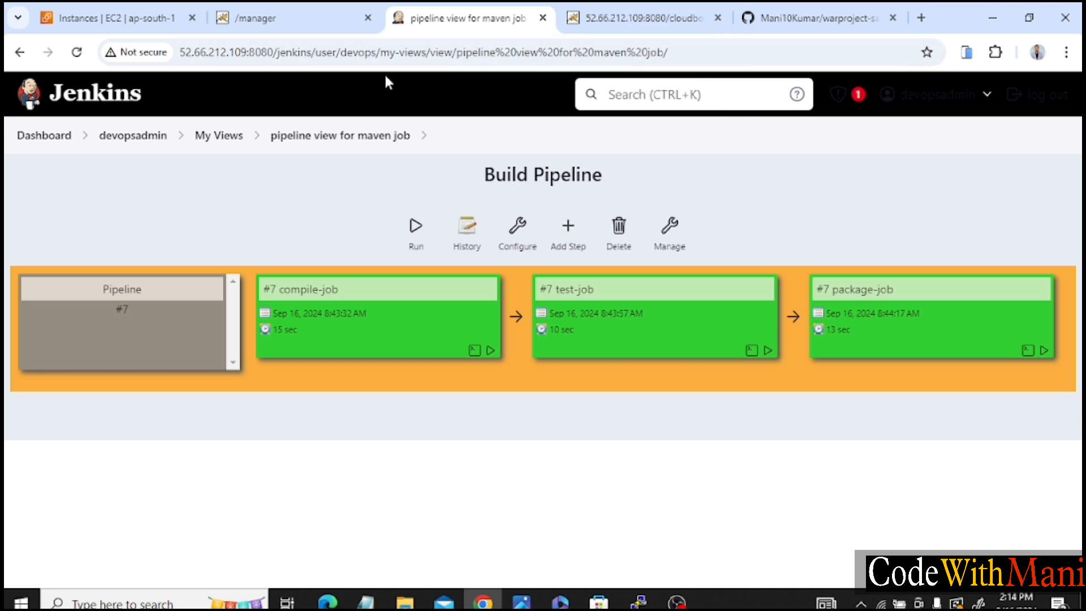
left_click(45, 137)
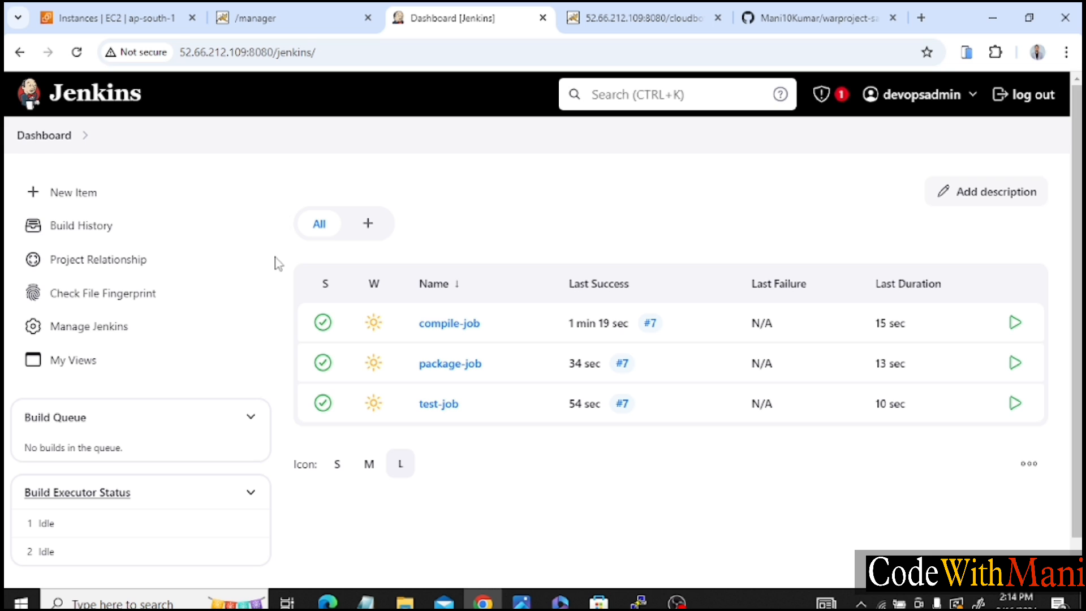
scroll(275, 259, "down", 1)
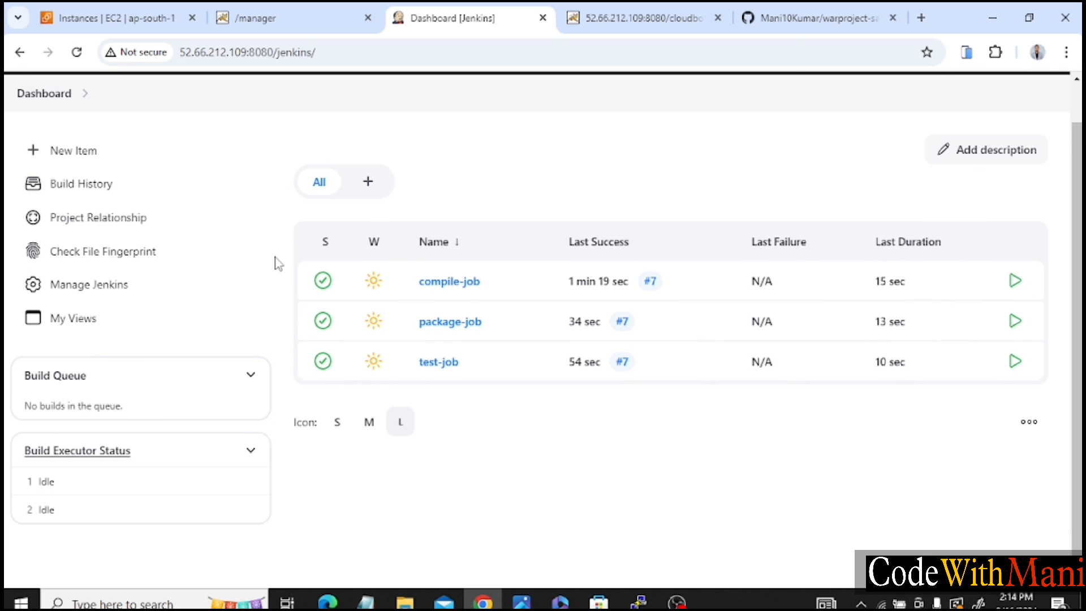
scroll(277, 263, "up", 1)
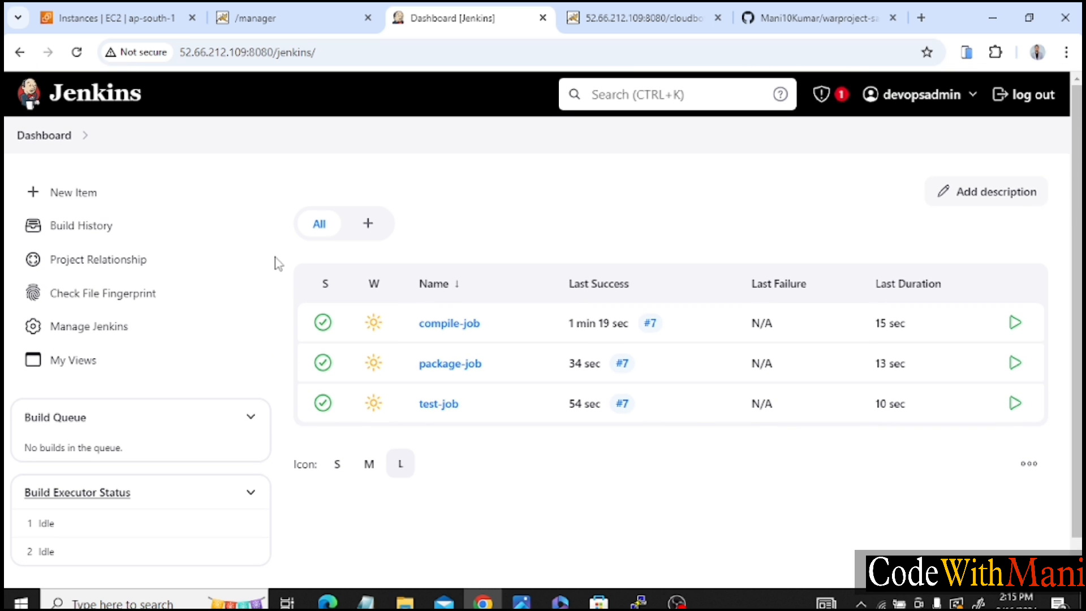
scroll(264, 316, "down", 1)
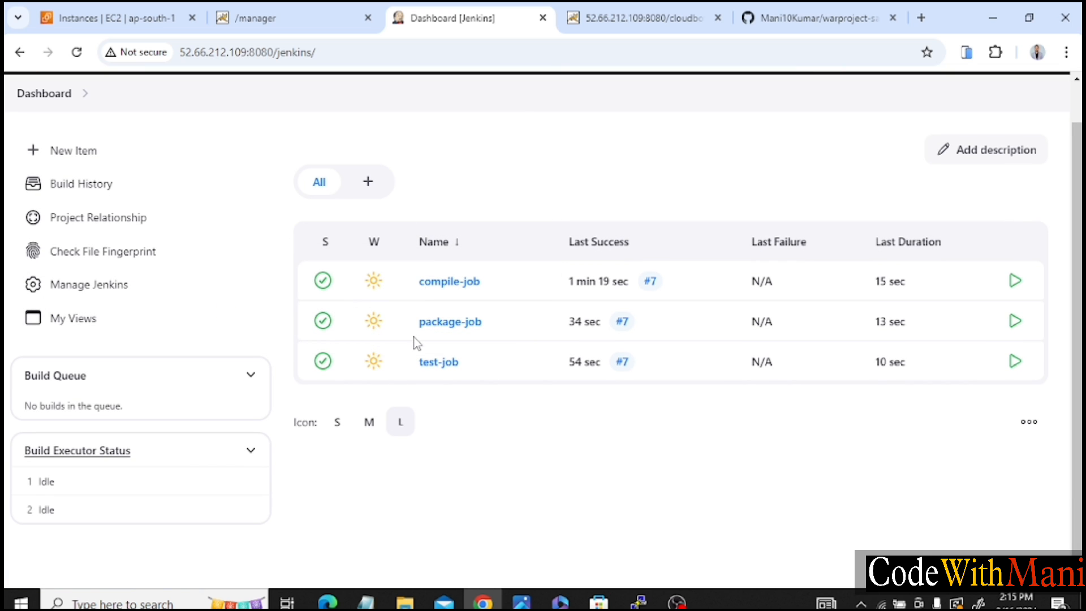
Open package-job's configuration, review its settings through to the Tomcat 9.x Remote container in the post-build actions, and save.
left_click(493, 323)
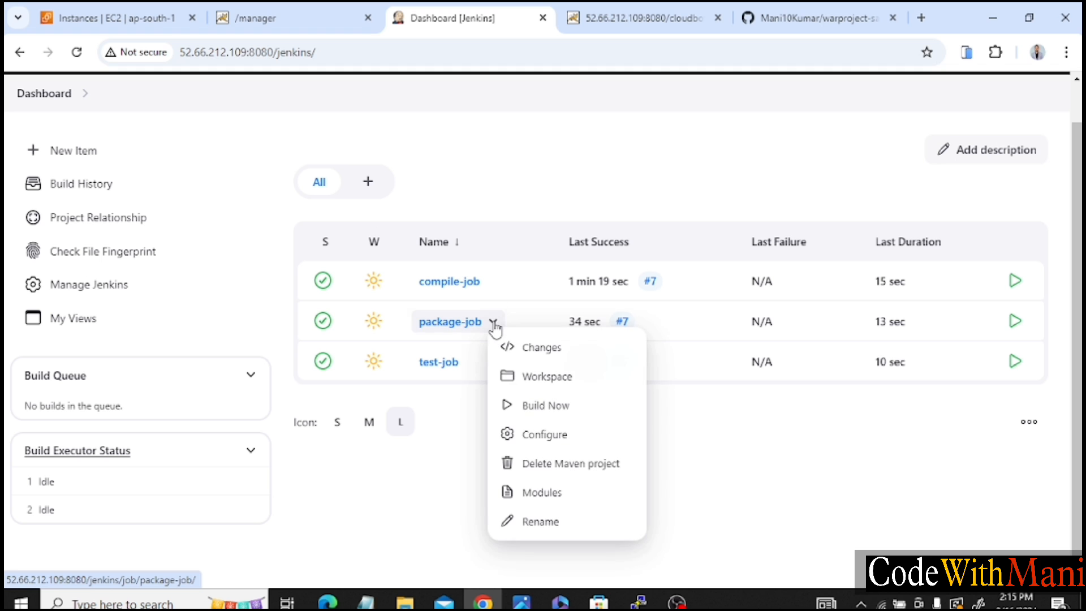
left_click(538, 438)
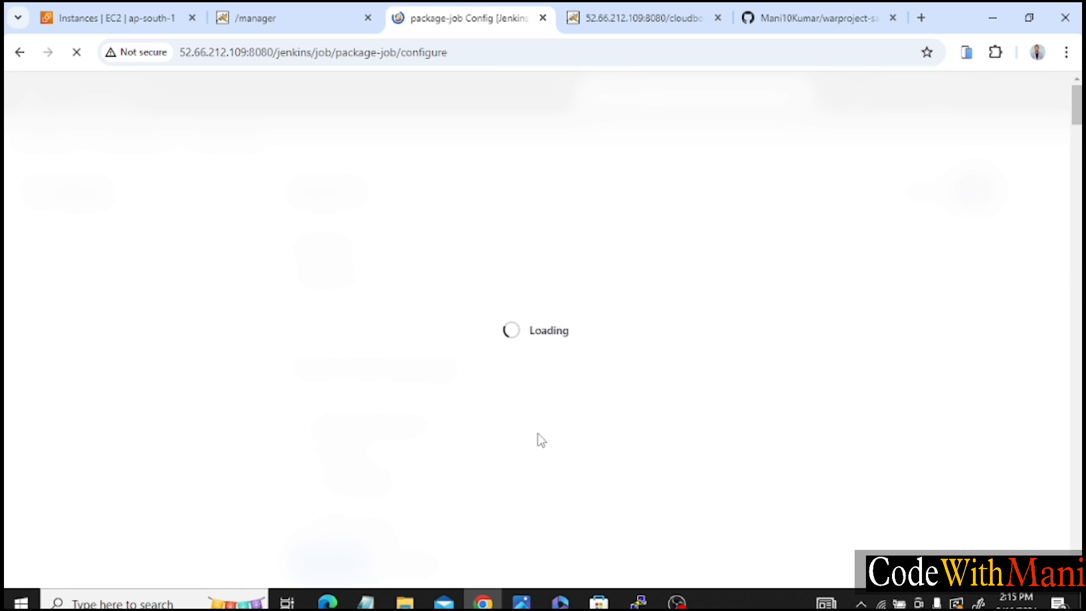
scroll(541, 440, "down", 5)
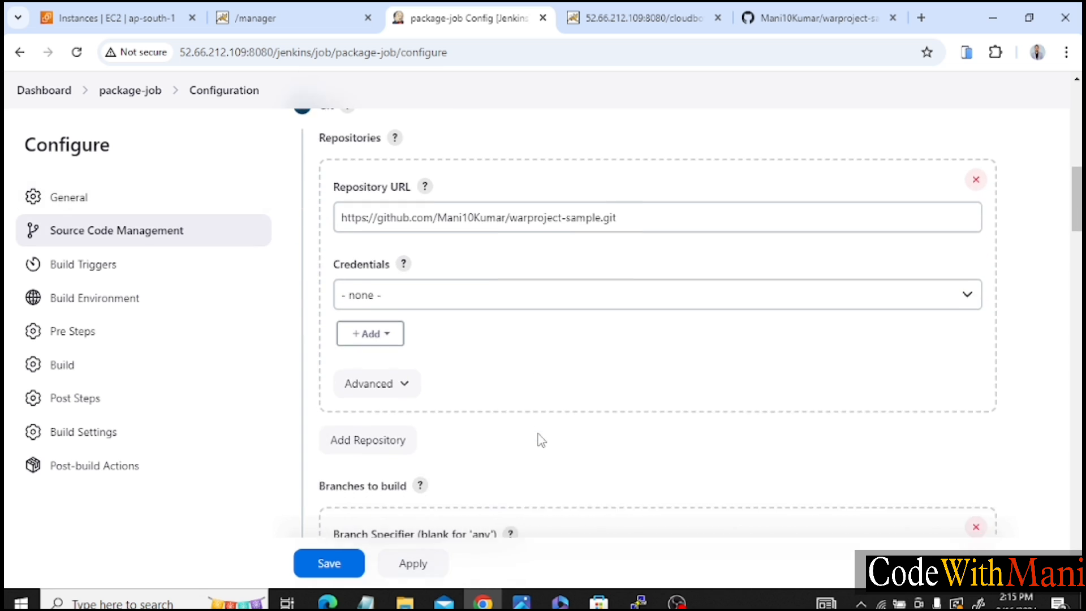
scroll(541, 440, "down", 10)
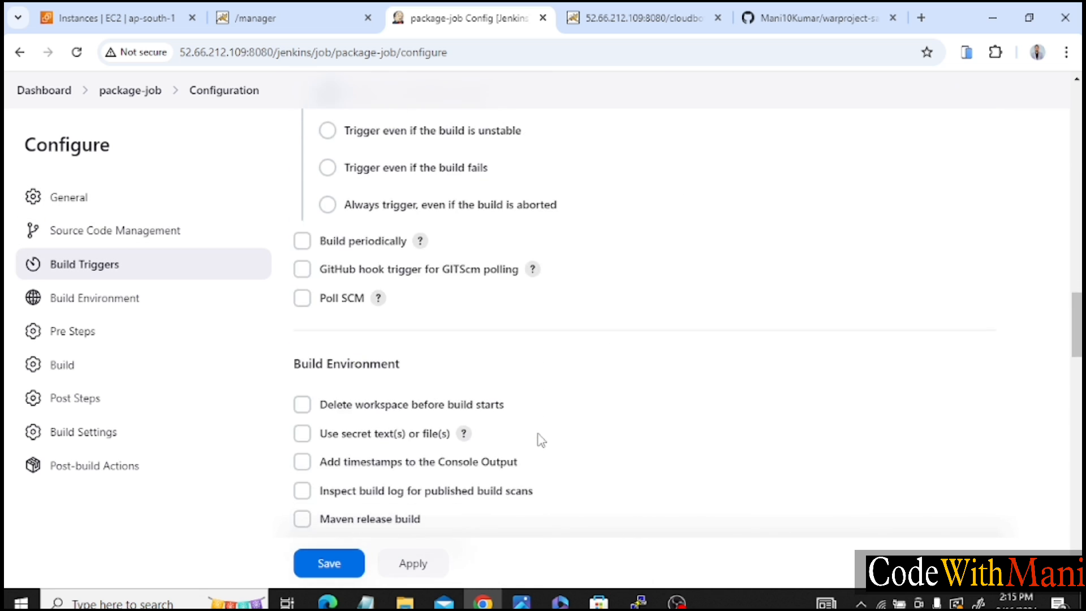
scroll(541, 440, "down", 12)
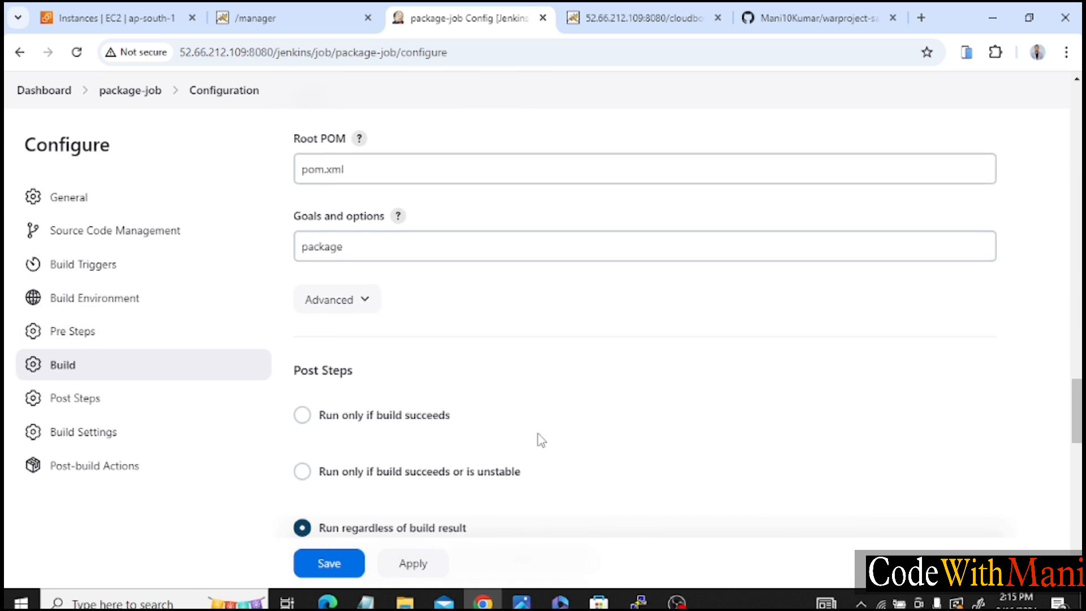
scroll(541, 440, "down", 12)
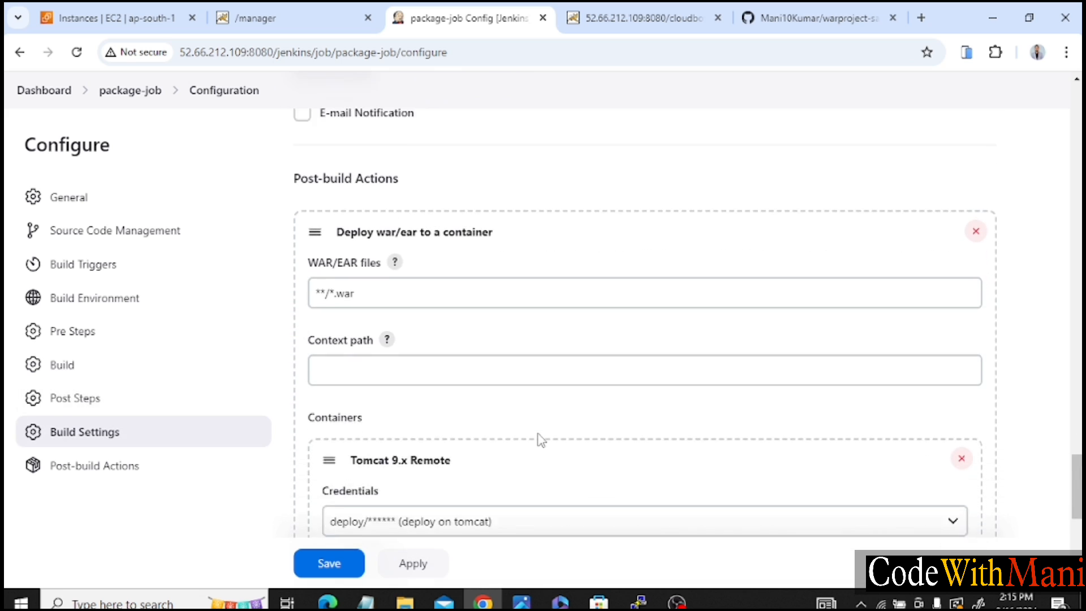
scroll(541, 440, "down", 5)
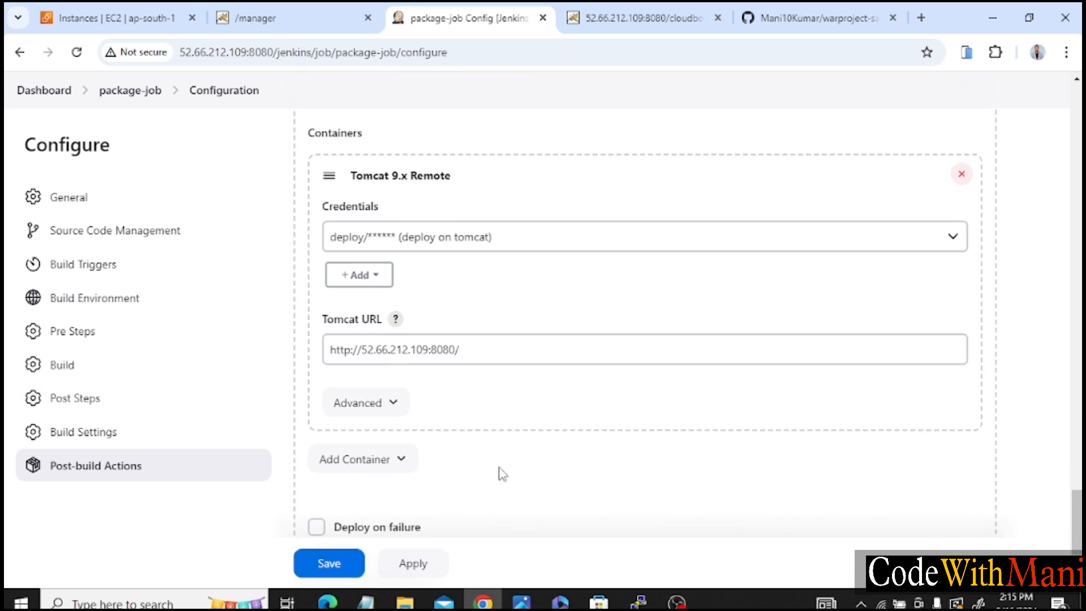
scroll(502, 474, "down", 1)
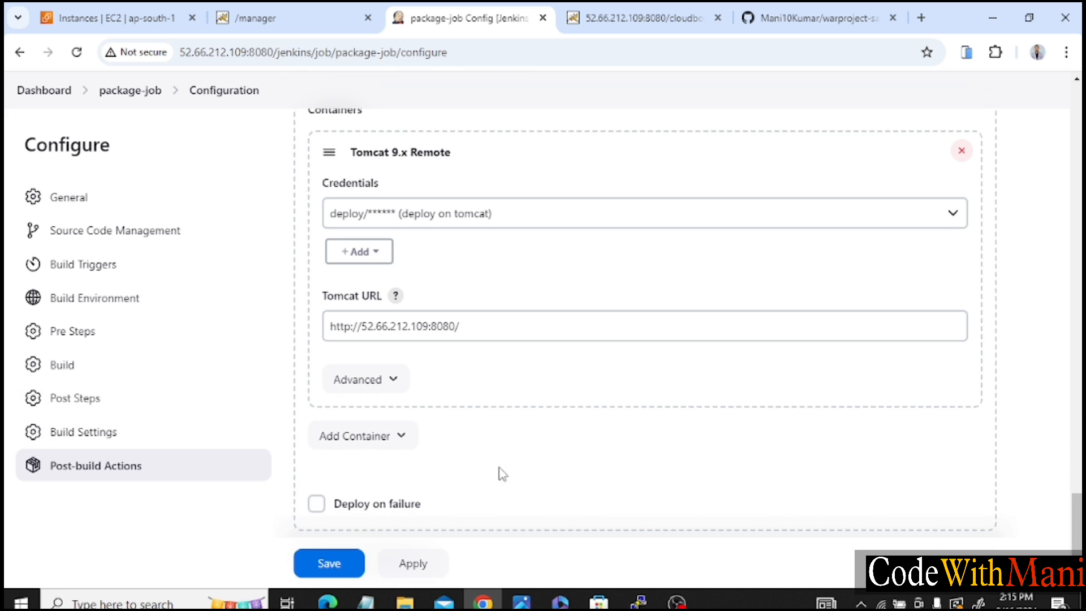
scroll(502, 474, "down", 2)
scroll(502, 474, "up", 2)
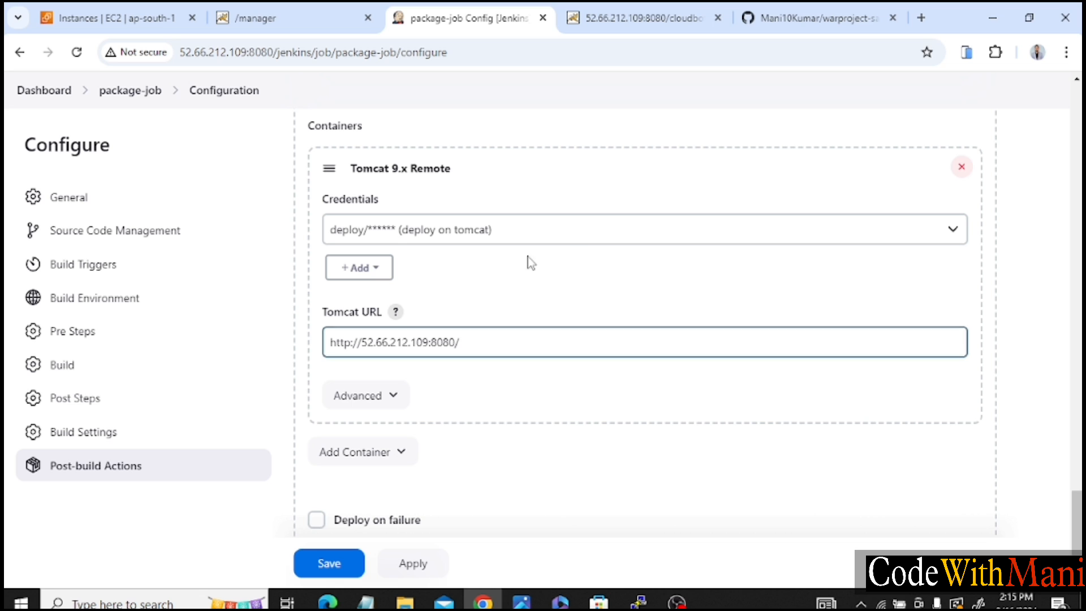
scroll(511, 252, "up", 9)
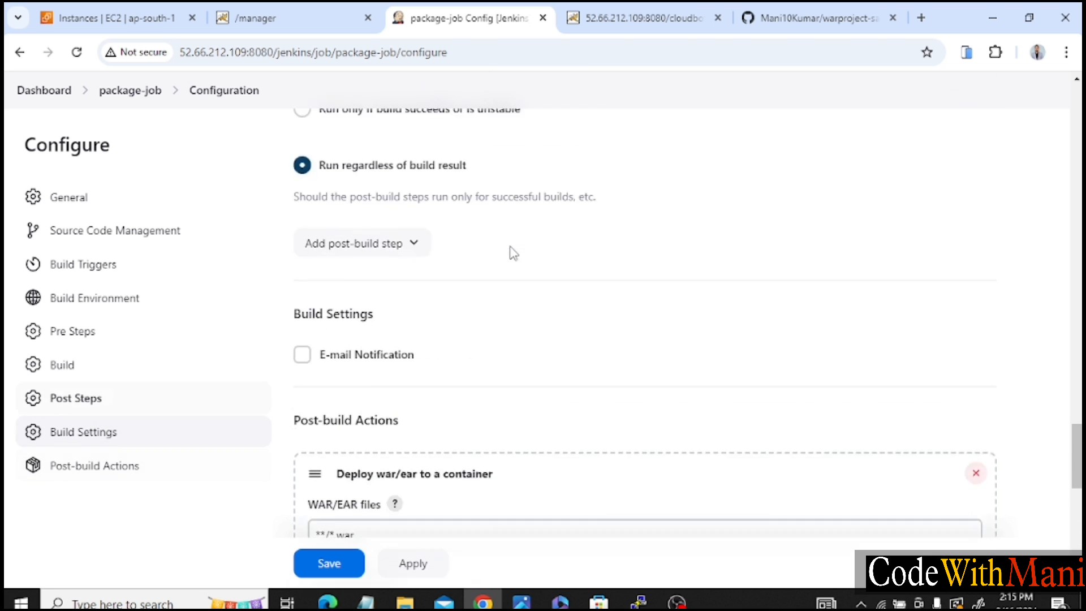
left_click(330, 565)
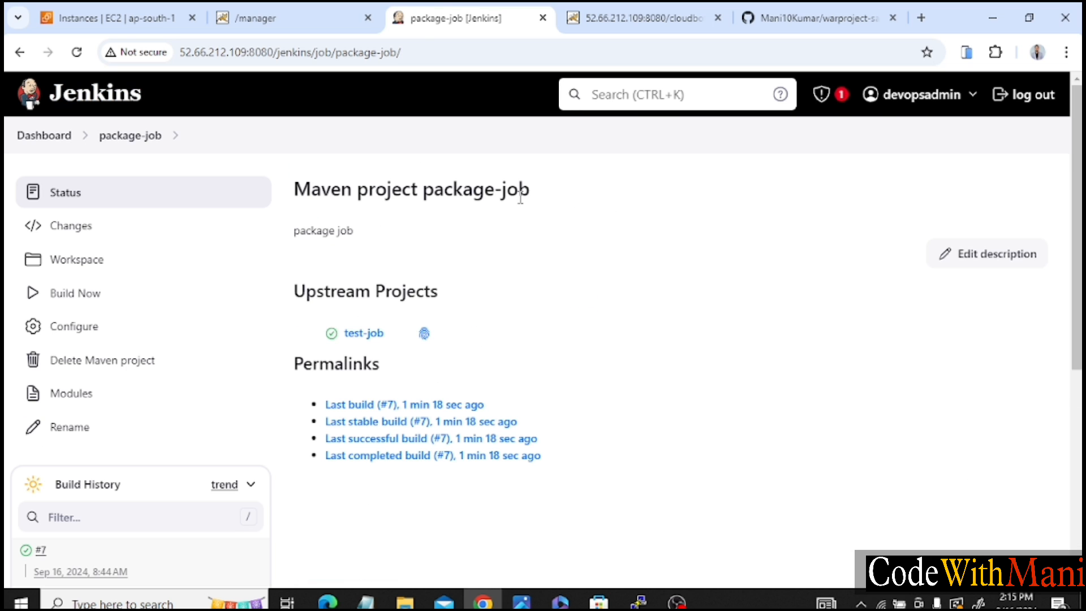
In the GitHub repository, append "jai hind" to the h2 heading of src/main/webapp/index.jsp and commit directly to the main branch.
left_click(823, 16)
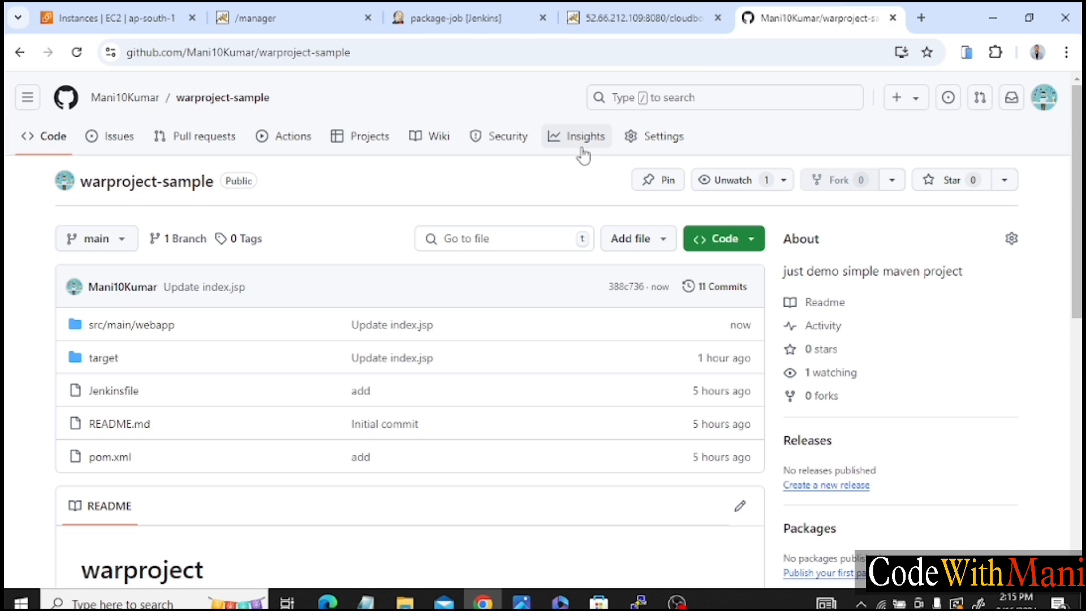
left_click(135, 332)
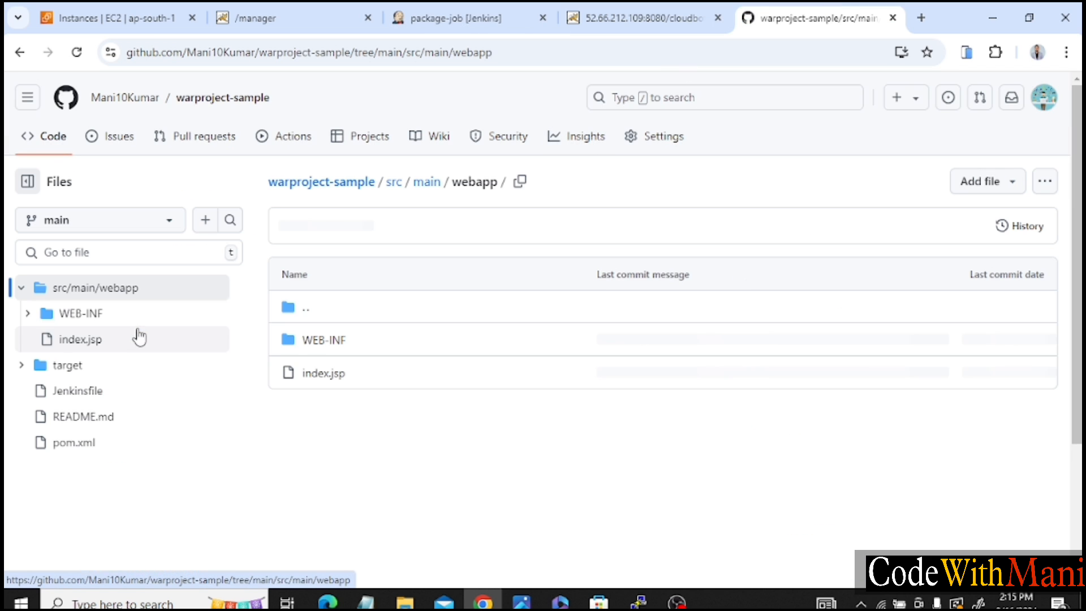
left_click(325, 378)
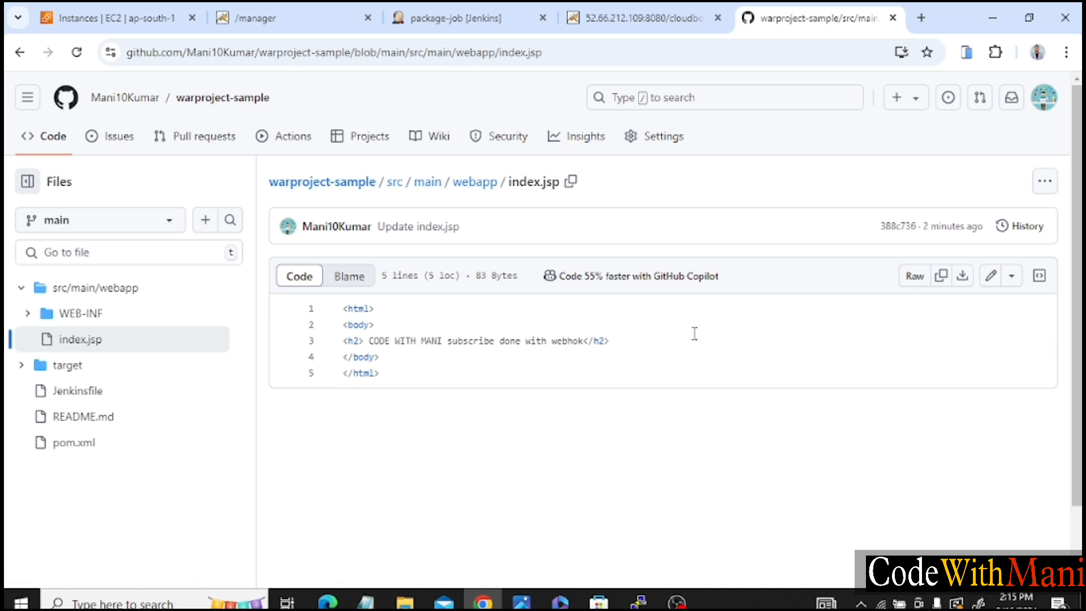
left_click(990, 275)
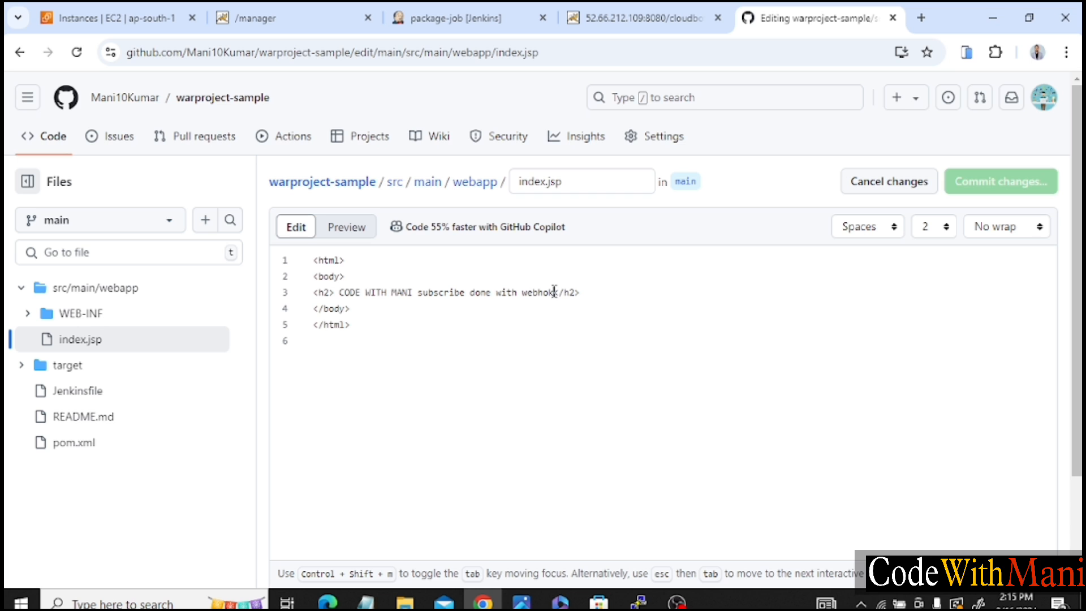
type("jai hind")
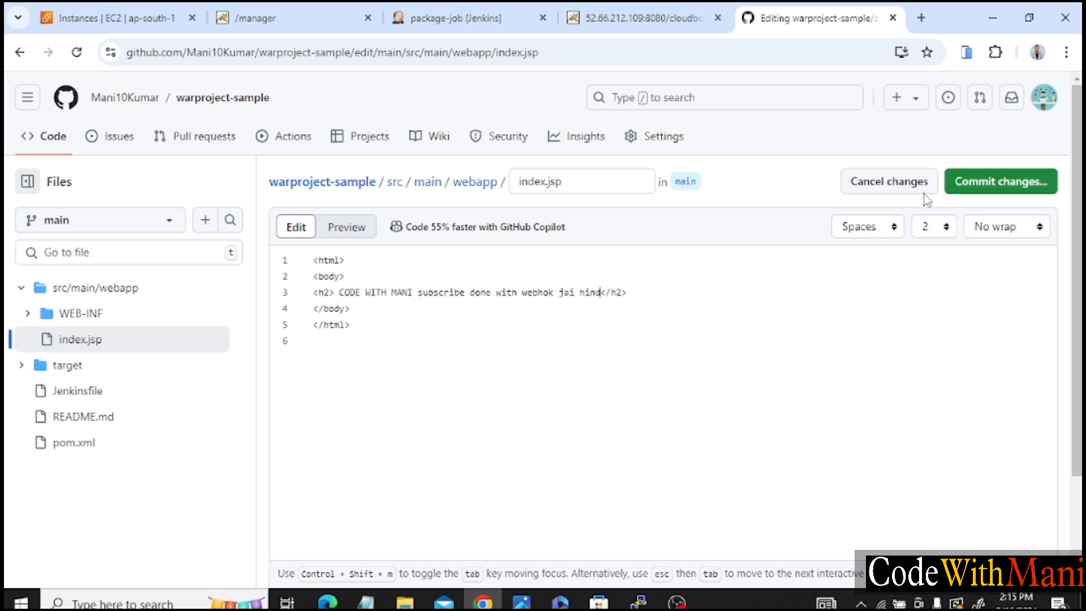
left_click(977, 183)
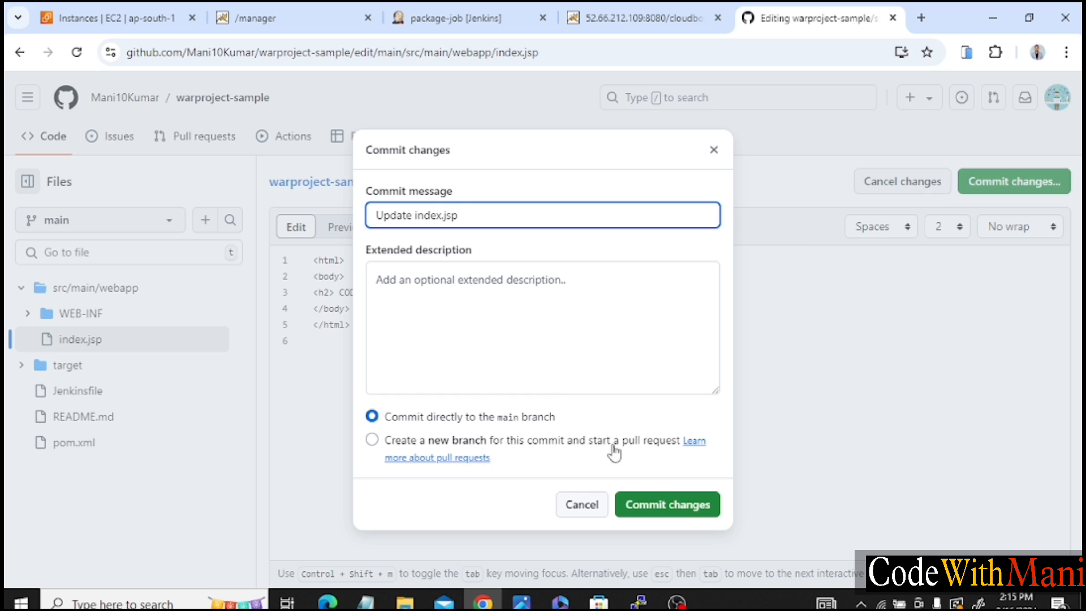
left_click(662, 504)
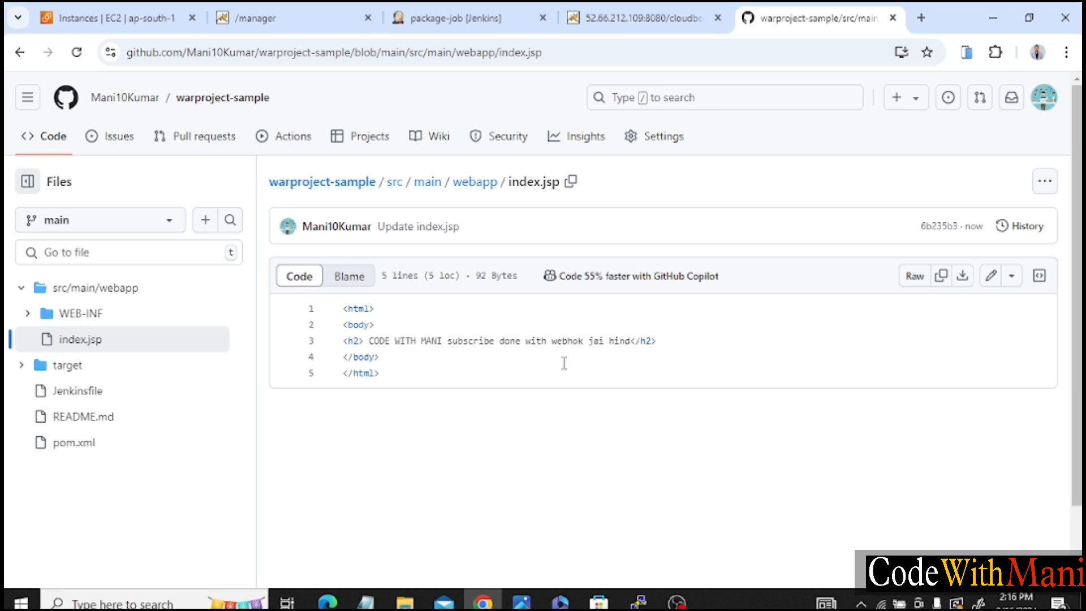
Switch to Jenkins, open the "pipeline view for maven job" and reload it until compile-job, test-job and package-job have all run.
left_click(429, 9)
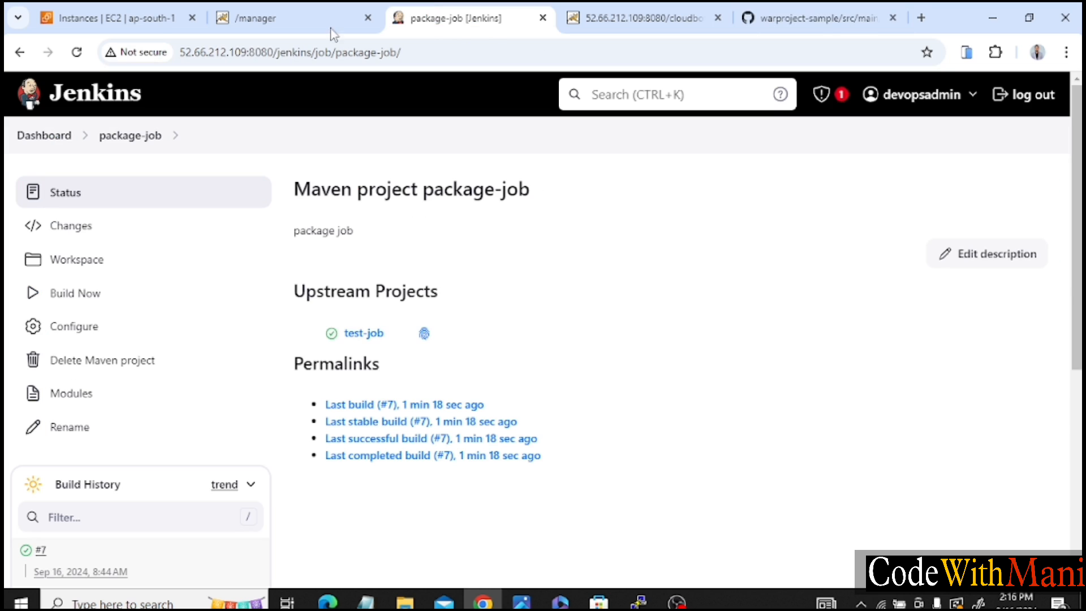
left_click(31, 139)
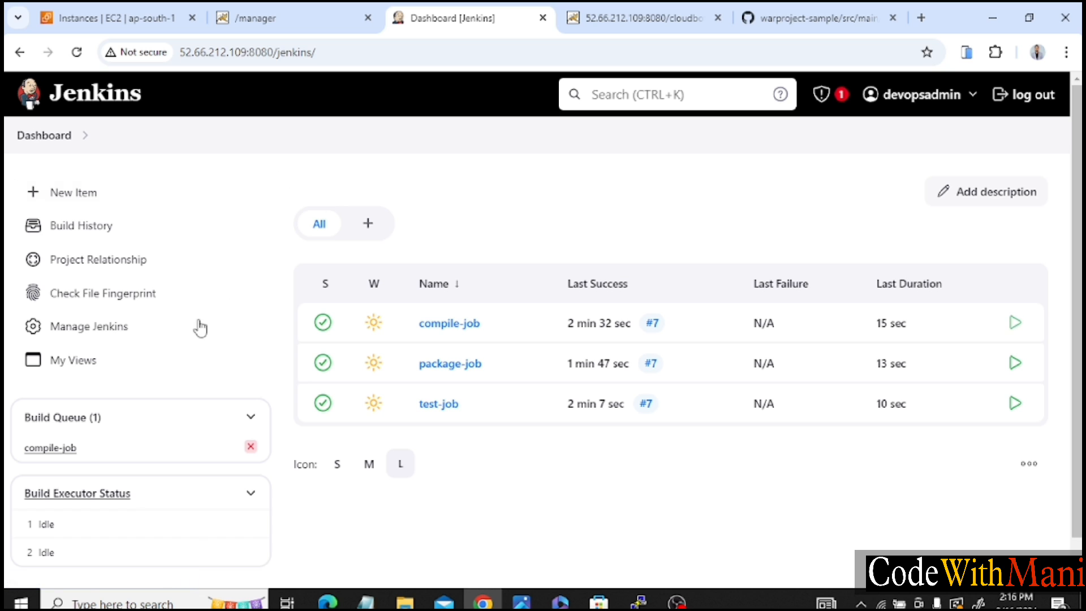
left_click(104, 368)
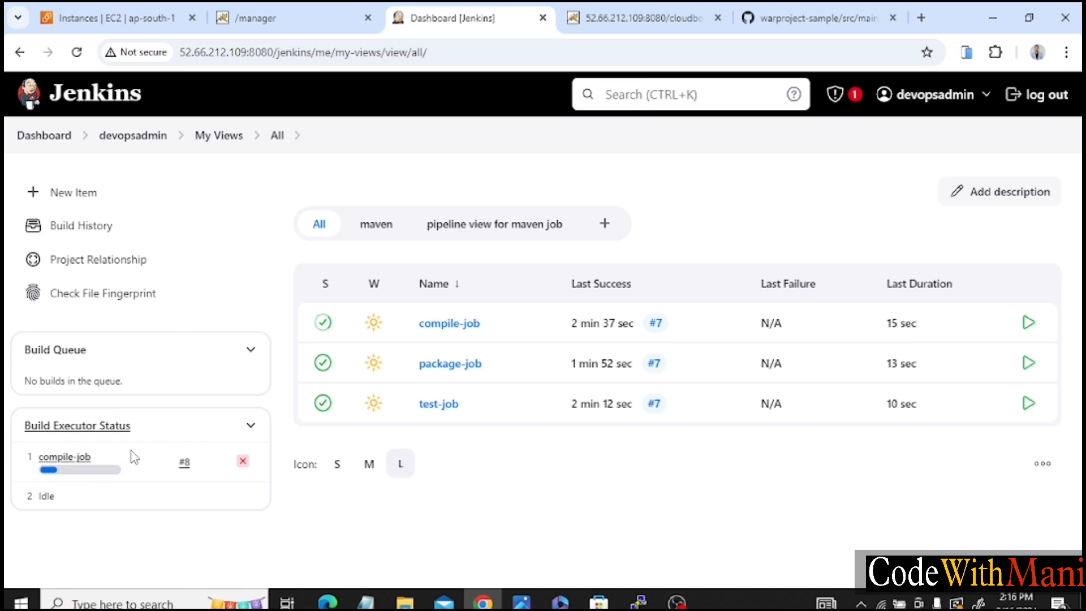
left_click(472, 233)
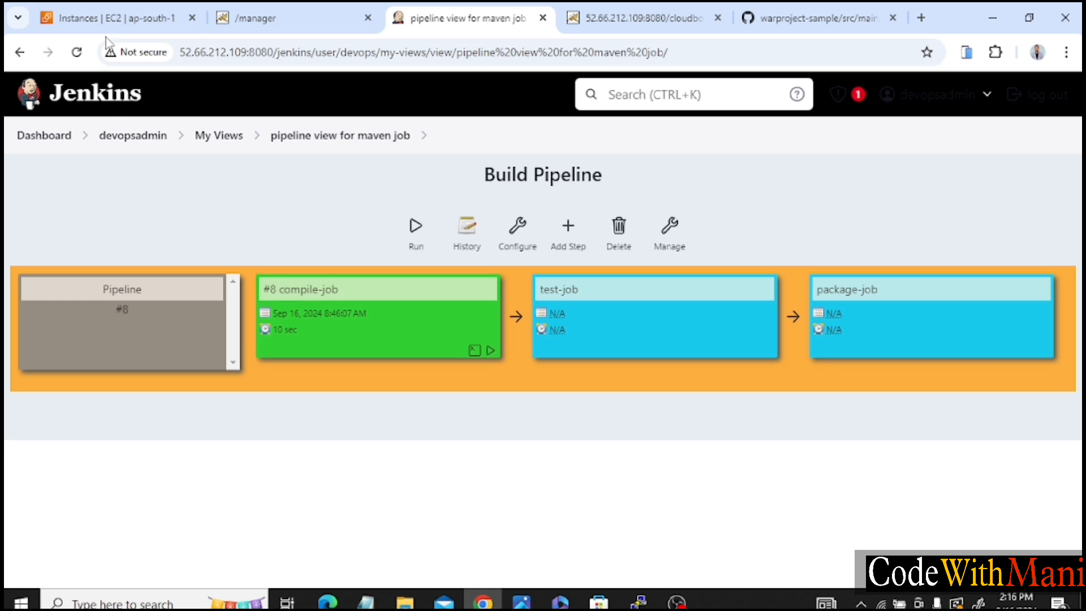
left_click(77, 56)
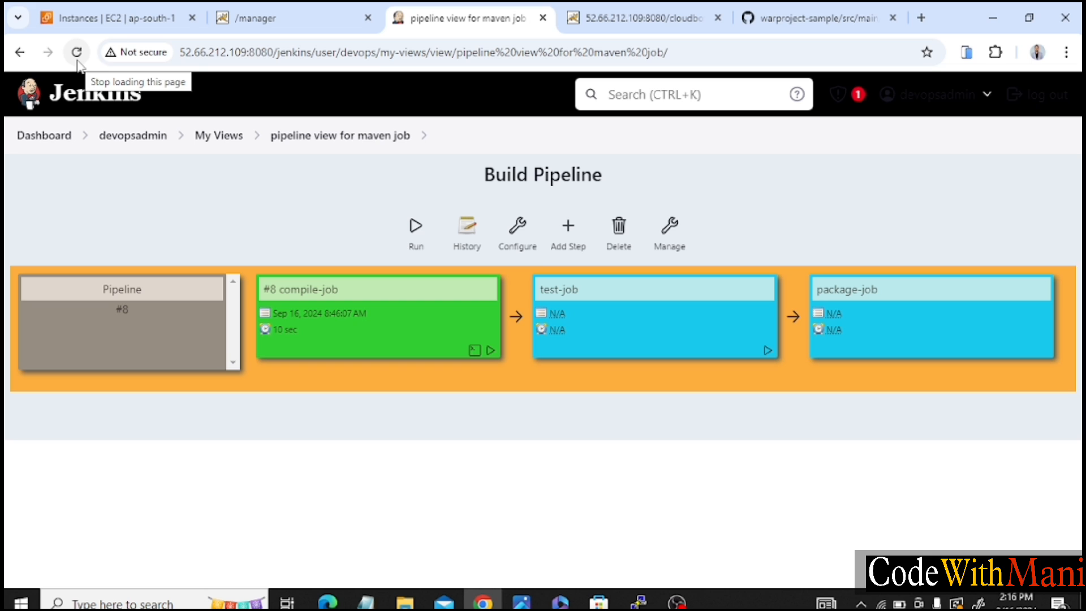
left_click(76, 55)
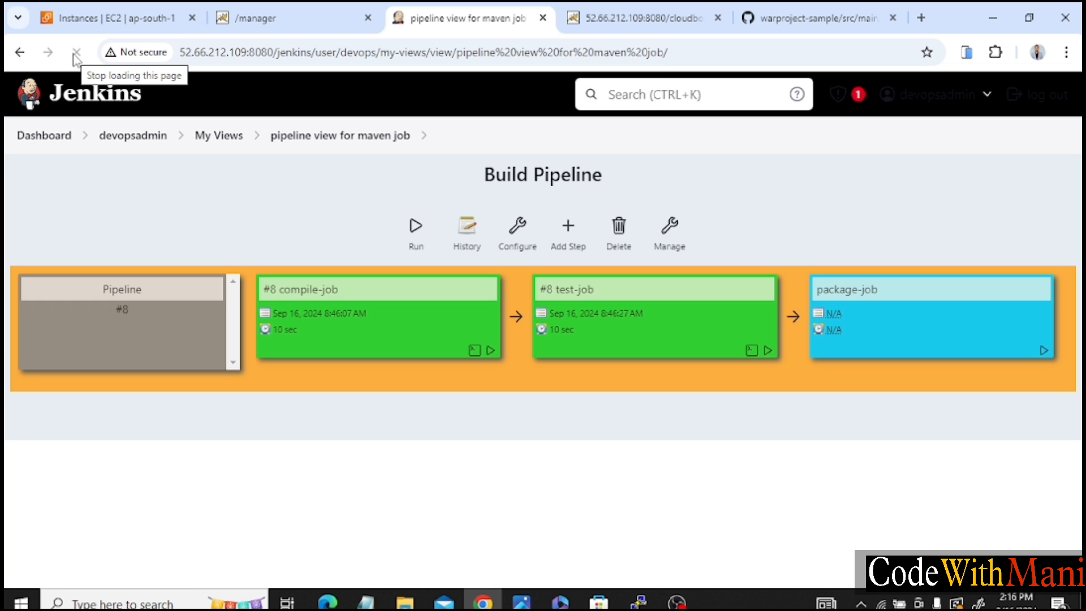
left_click(75, 52)
left_click(74, 54)
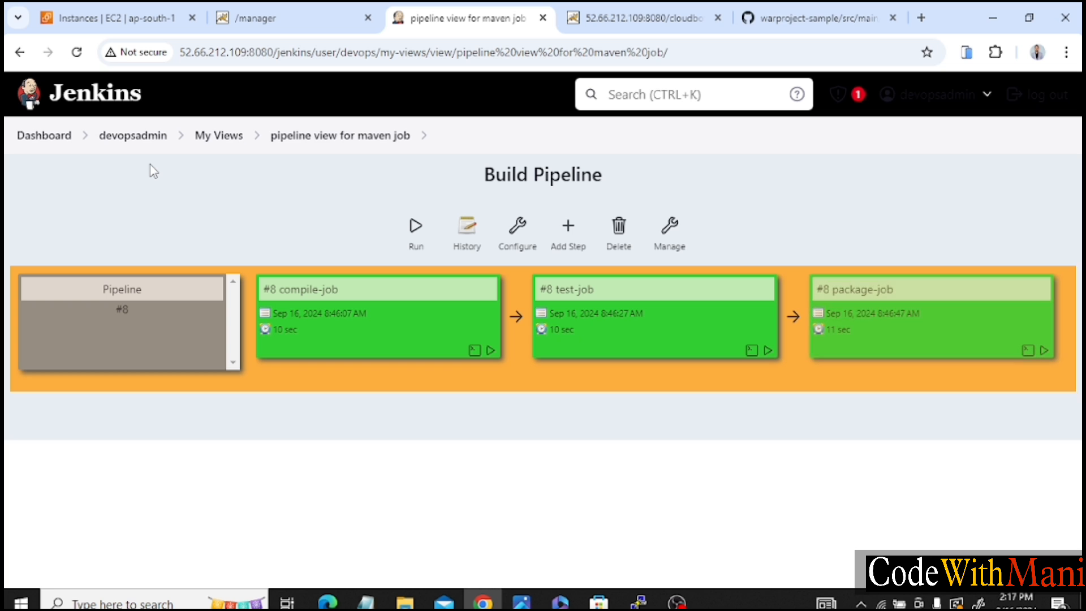
Reload the deployed cloudbots_webapp page and compare its heading with the committed index.jsp on GitHub.
left_click(768, 7)
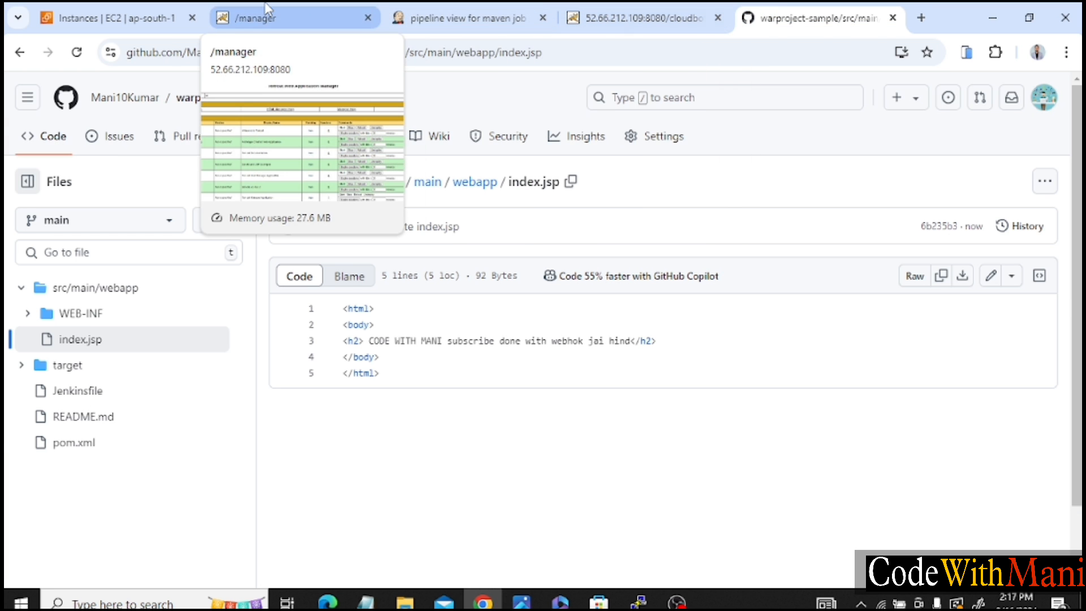
left_click(267, 10)
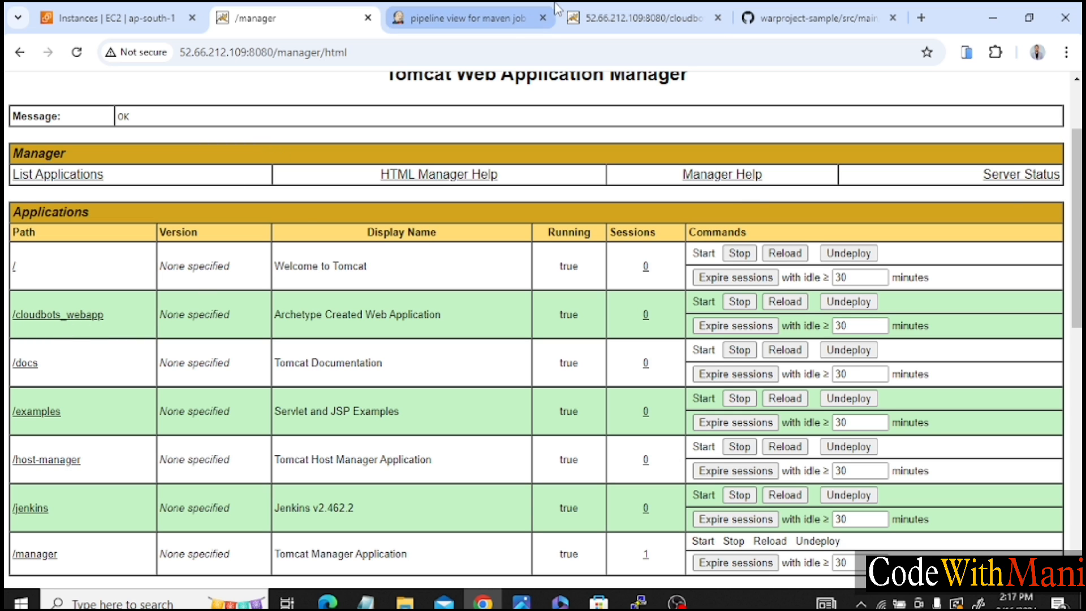
left_click(752, 14)
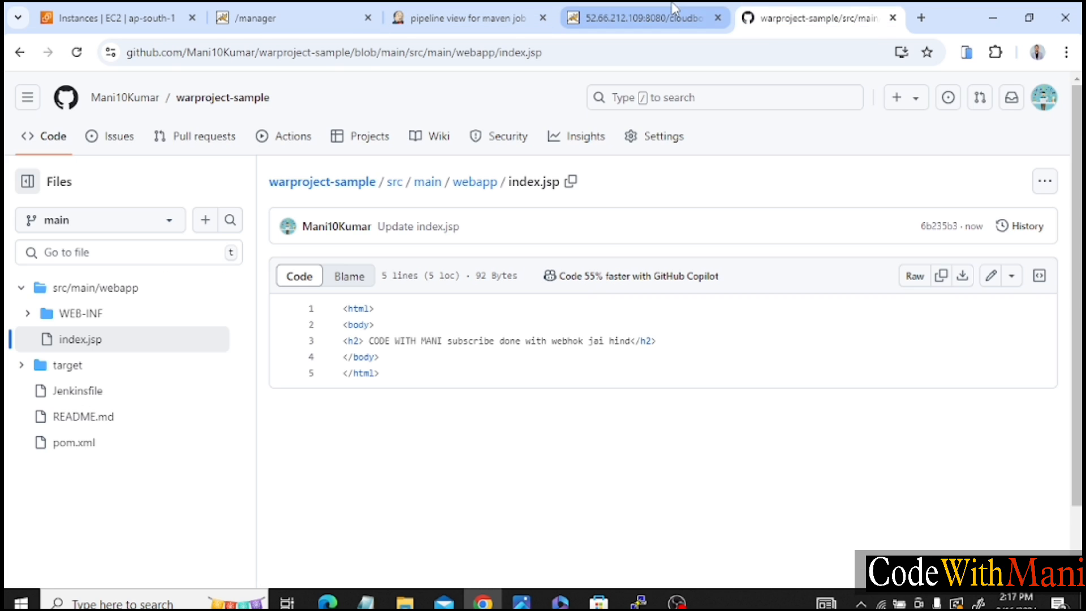
left_click(639, 17)
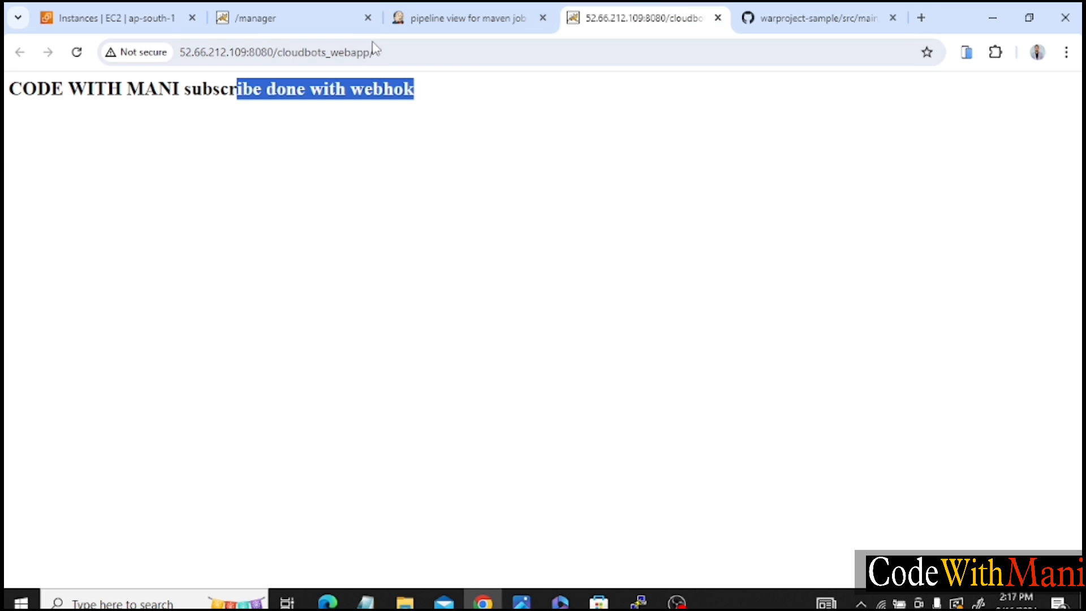
left_click(78, 53)
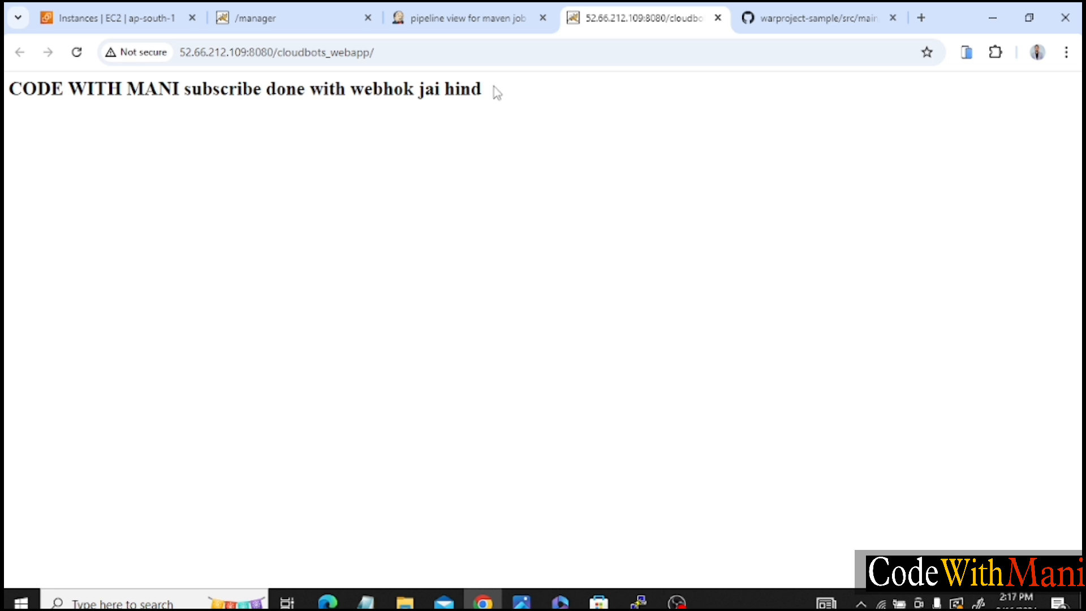
left_click_drag(479, 83, 237, 88)
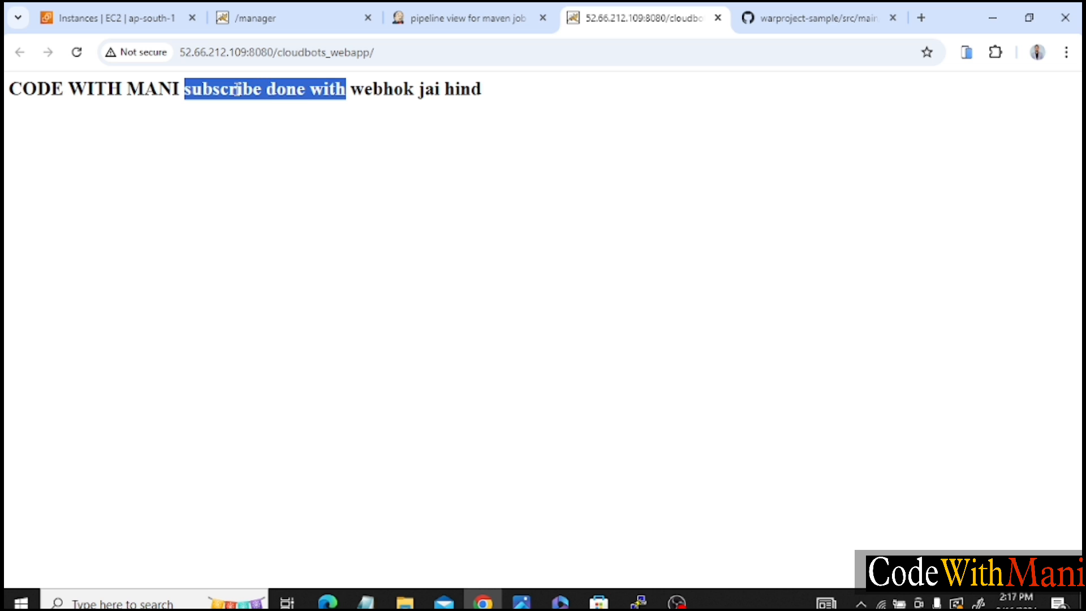
double_click(186, 91)
left_click_drag(186, 91, 132, 78)
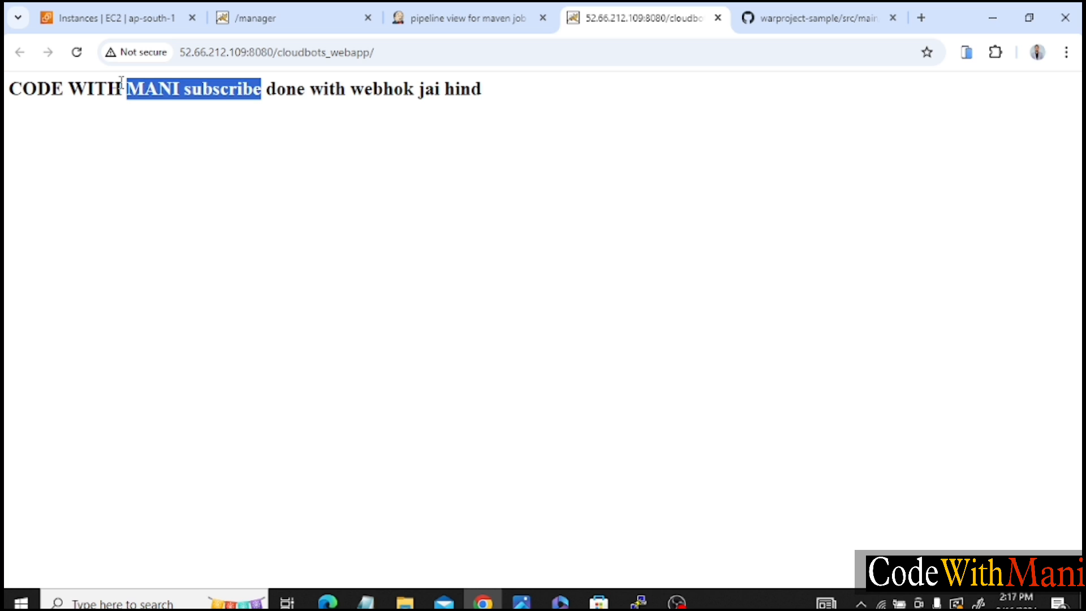
triple_click(122, 82)
left_click(120, 85)
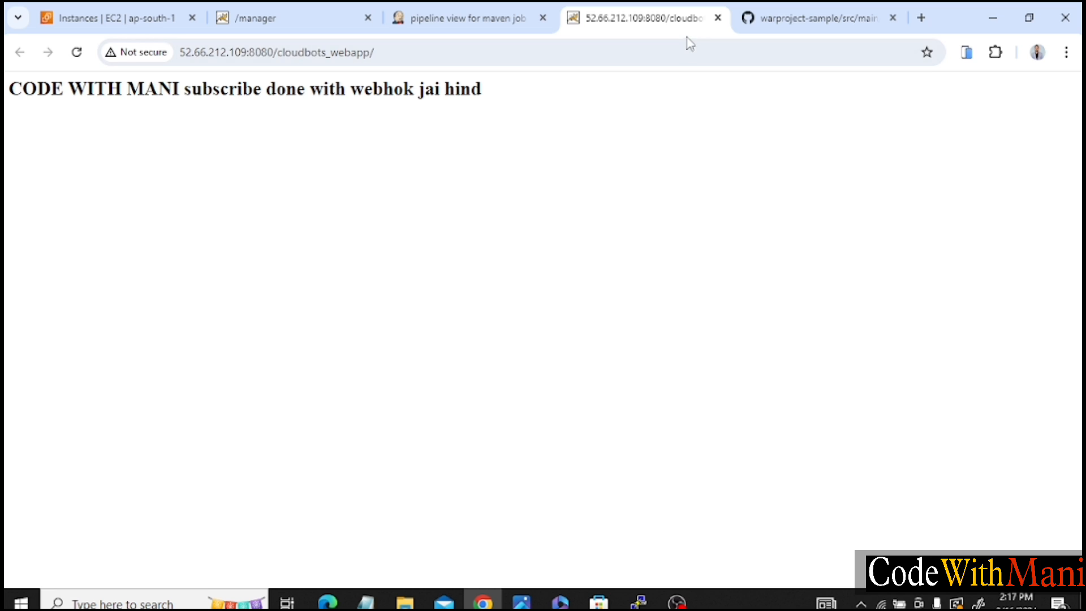
left_click(761, 14)
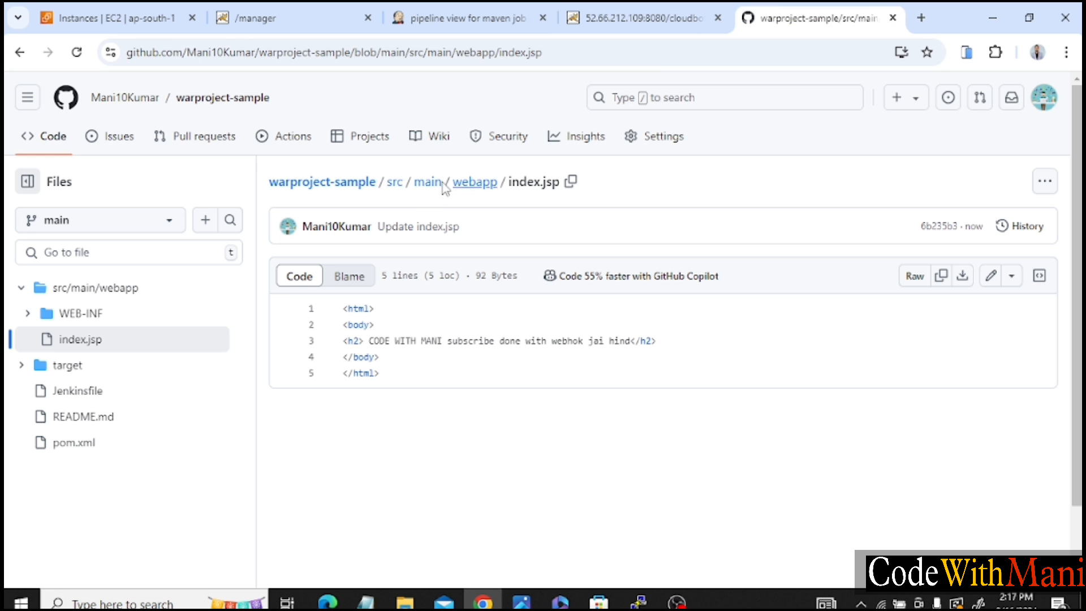